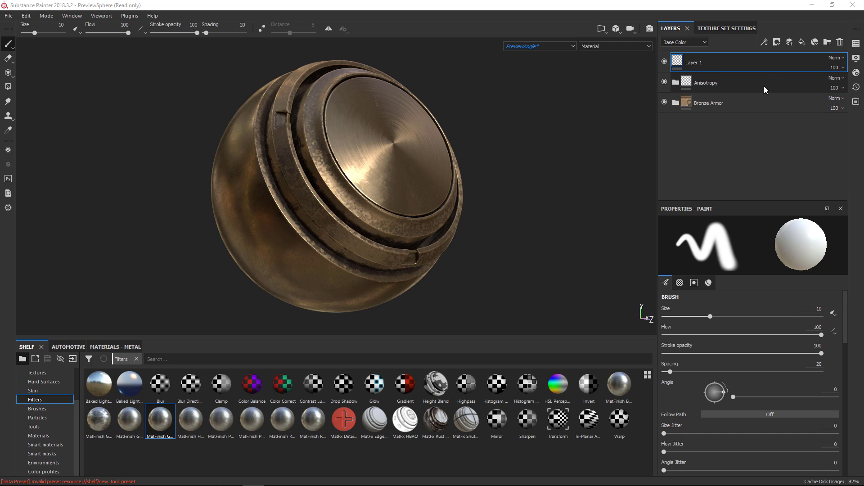
pyautogui.click(835, 60)
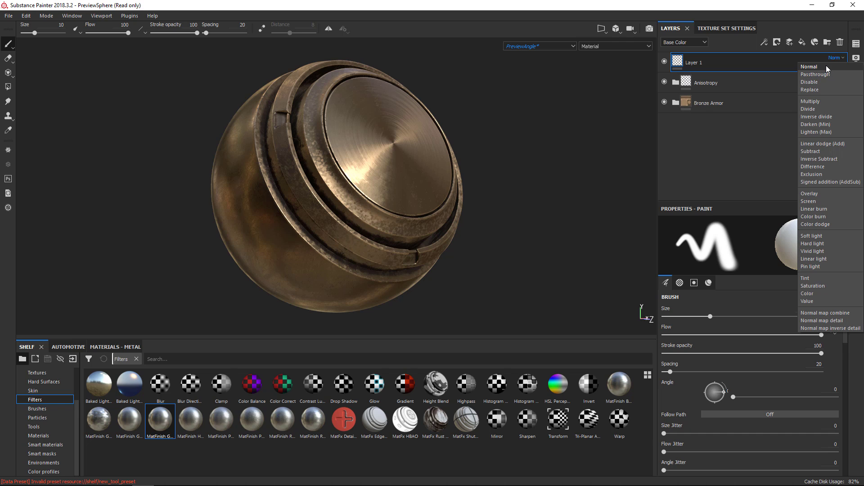
pyautogui.click(741, 64)
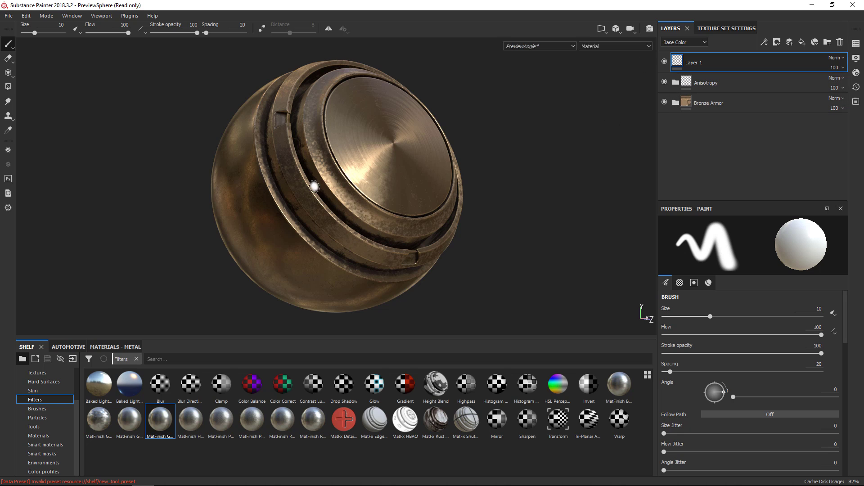
# Examine the worn bronze surface on the sphere's raised bands up close from several angles
pyautogui.keyDown('alt'); pyautogui.moveTo(361, 174); pyautogui.dragTo(351, 124); pyautogui.keyUp('alt')
pyautogui.keyDown('alt'); pyautogui.moveTo(351, 123); pyautogui.dragTo(361, 208, button='right'); pyautogui.keyUp('alt')
pyautogui.keyDown('alt'); pyautogui.moveTo(378, 166); pyautogui.dragTo(412, 234, button='middle'); pyautogui.keyUp('alt')
pyautogui.keyDown('alt'); pyautogui.moveTo(331, 196); pyautogui.dragTo(450, 202); pyautogui.keyUp('alt')
pyautogui.keyDown('alt'); pyautogui.moveTo(251, 199); pyautogui.dragTo(391, 220, button='middle'); pyautogui.keyUp('alt')
pyautogui.keyDown('alt'); pyautogui.moveTo(347, 203); pyautogui.dragTo(351, 243, button='right'); pyautogui.keyUp('alt')
pyautogui.keyDown('shift'); pyautogui.moveTo(354, 231); pyautogui.dragTo(392, 241, button='right'); pyautogui.keyUp('shift')
pyautogui.keyDown('alt'); pyautogui.moveTo(393, 241); pyautogui.dragTo(380, 243); pyautogui.keyUp('alt')
pyautogui.keyDown('alt'); pyautogui.moveTo(416, 199); pyautogui.dragTo(369, 251, button='middle'); pyautogui.keyUp('alt')
pyautogui.moveTo(360, 225)
pyautogui.keyDown('alt'); pyautogui.mouseDown()
pyautogui.moveTo(340, 230)
pyautogui.moveTo(328, 207)
pyautogui.mouseUp(); pyautogui.keyUp('alt')
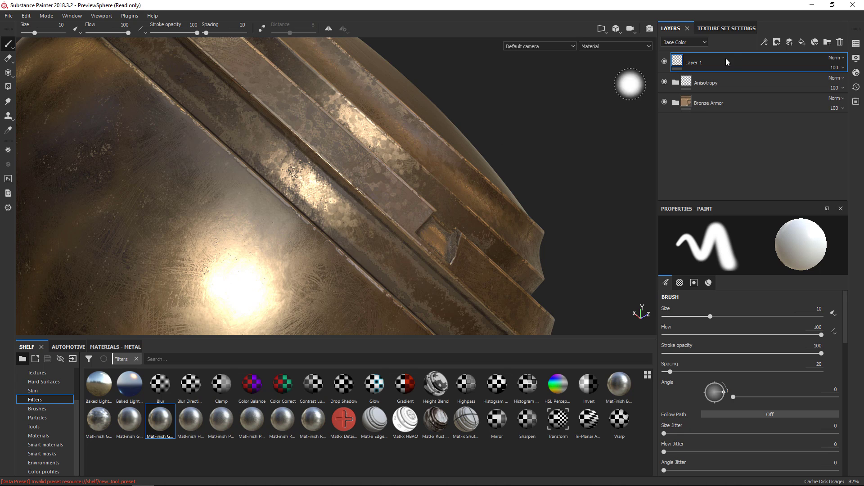
# Replace the top paint layer with a new empty one and set its Base Color blending mode to Passthrough
pyautogui.click(841, 42)
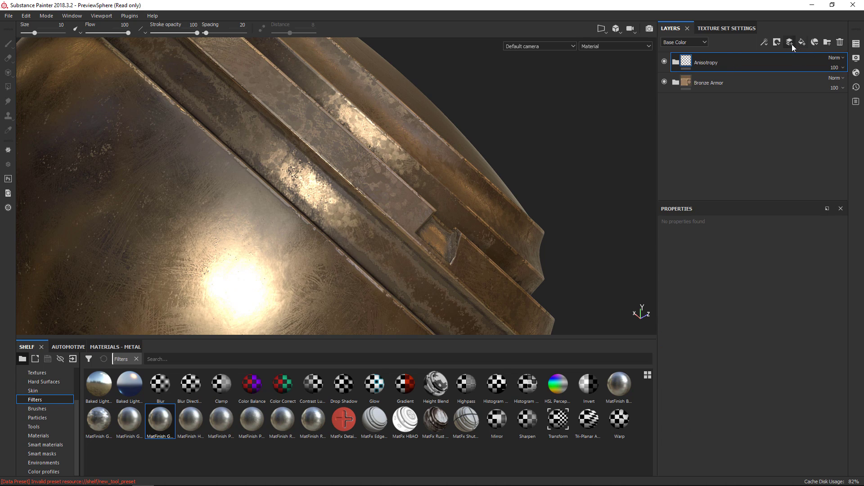
pyautogui.click(790, 44)
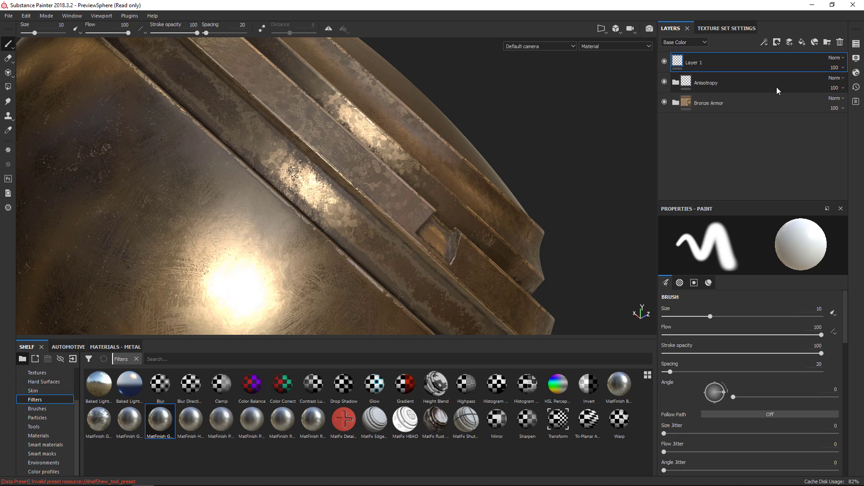
pyautogui.click(829, 58)
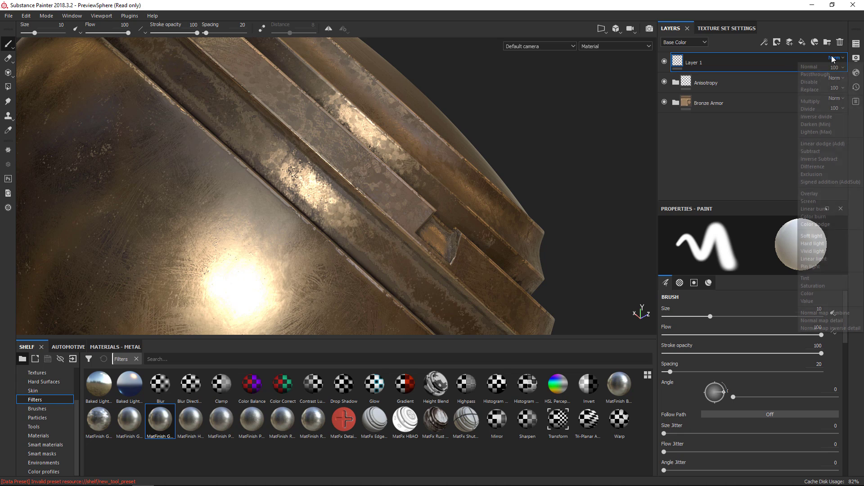
pyautogui.click(815, 74)
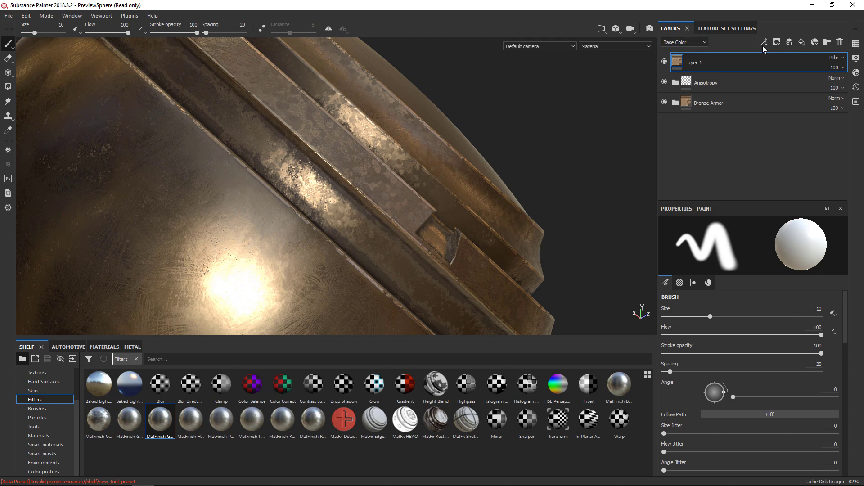
# Set Layer 1's blending mode to Passthrough for the Height and Roughness channels
pyautogui.click(674, 43)
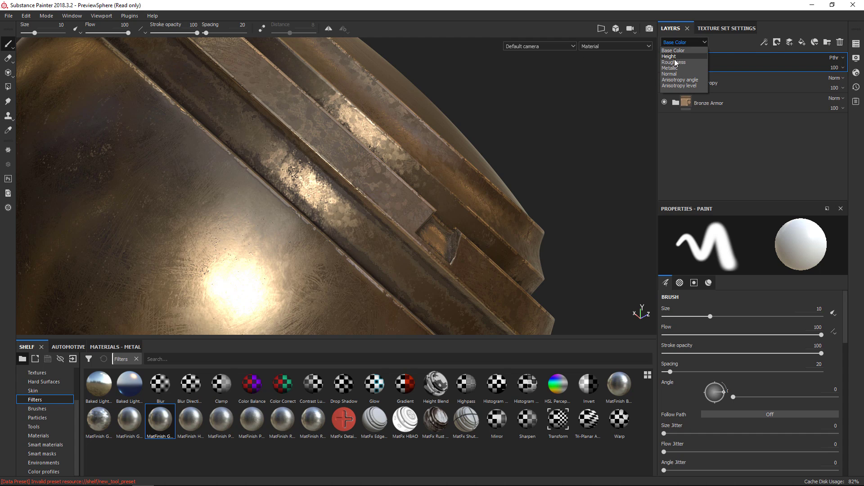
pyautogui.click(674, 56)
pyautogui.click(835, 58)
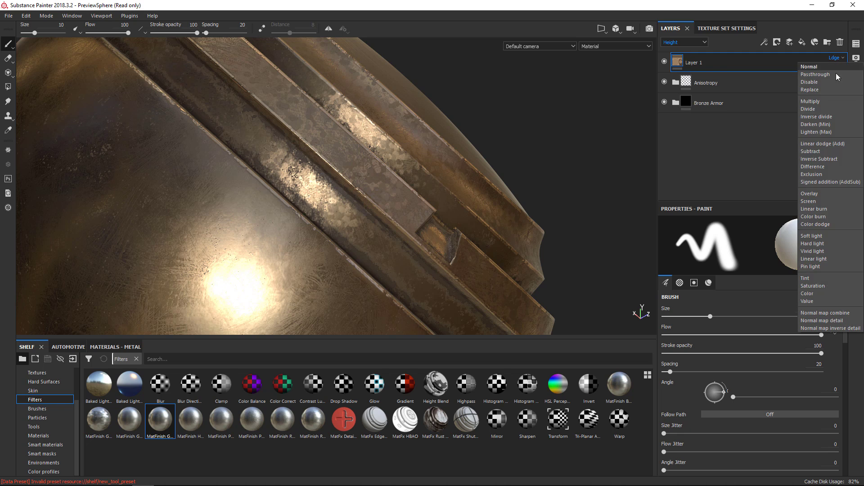
pyautogui.click(835, 69)
pyautogui.click(671, 44)
pyautogui.click(674, 64)
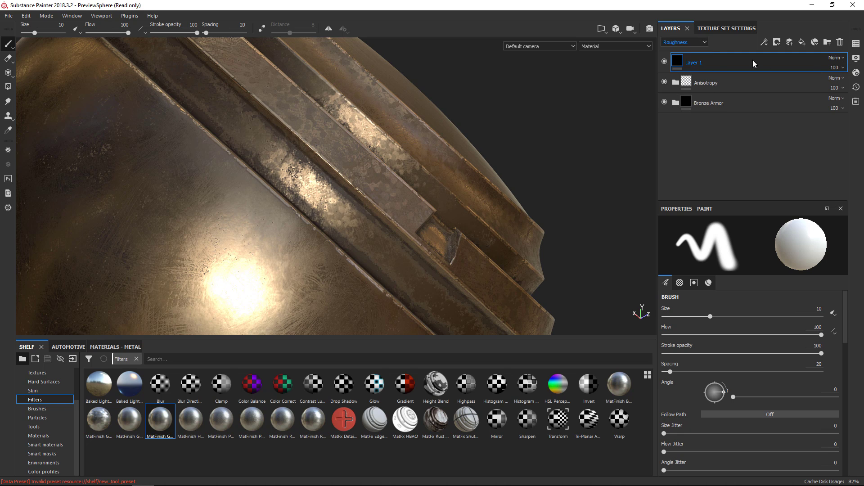
pyautogui.click(828, 59)
pyautogui.click(828, 71)
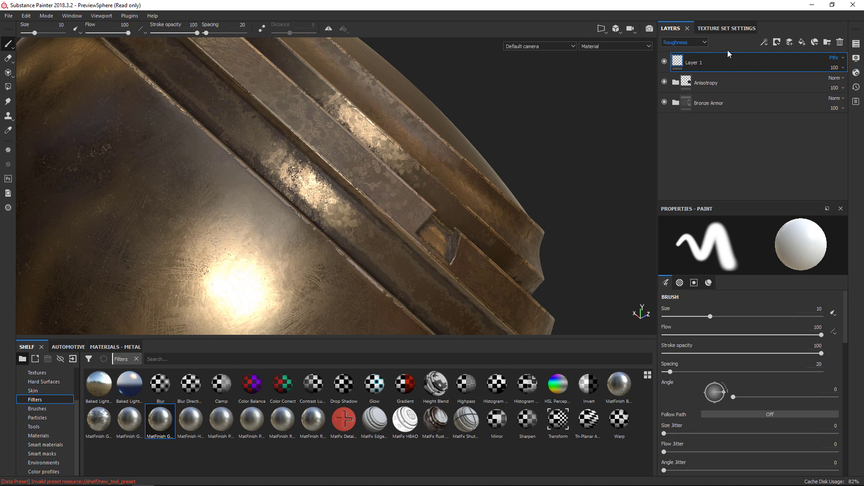
# Set Layer 1's blending mode to Passthrough for the Metallic and Normal channels
pyautogui.click(688, 45)
pyautogui.click(675, 68)
pyautogui.click(835, 58)
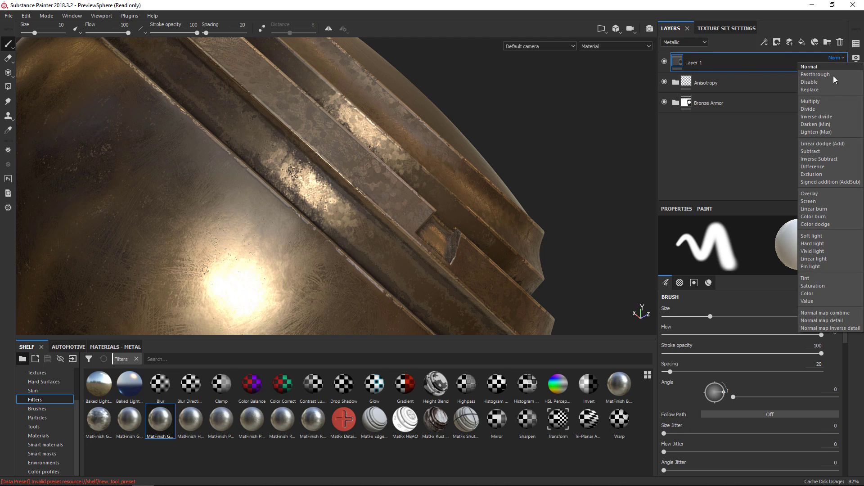
pyautogui.click(828, 71)
pyautogui.click(684, 42)
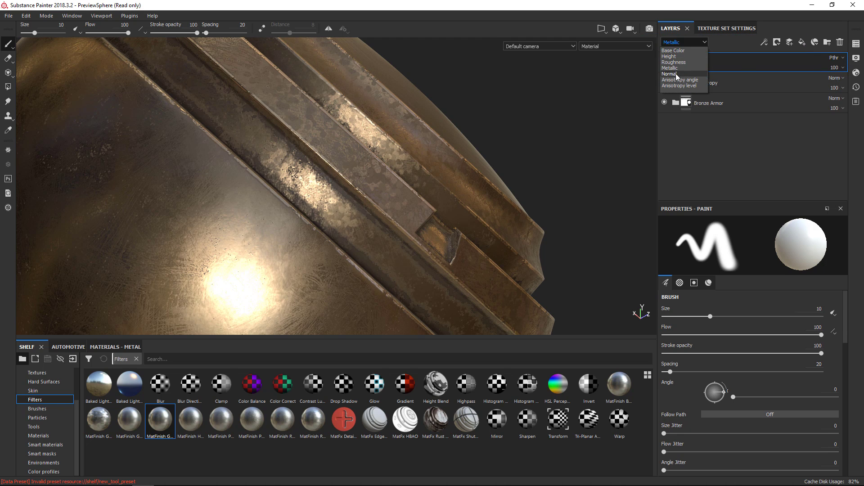
pyautogui.click(676, 73)
pyautogui.click(833, 58)
pyautogui.click(828, 72)
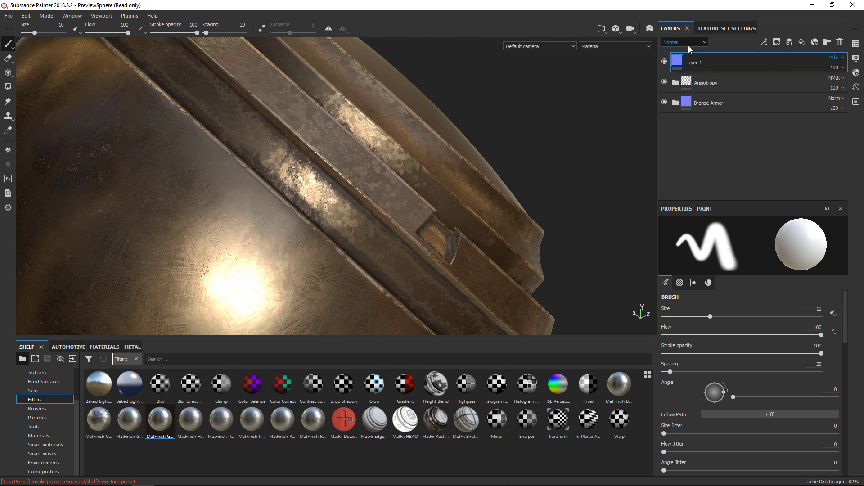
# Set Layer 1 to Passthrough for Anisotropy angle and Anisotropy level, and return the layer stack to the Base Color channel
pyautogui.click(684, 41)
pyautogui.click(680, 79)
pyautogui.click(836, 57)
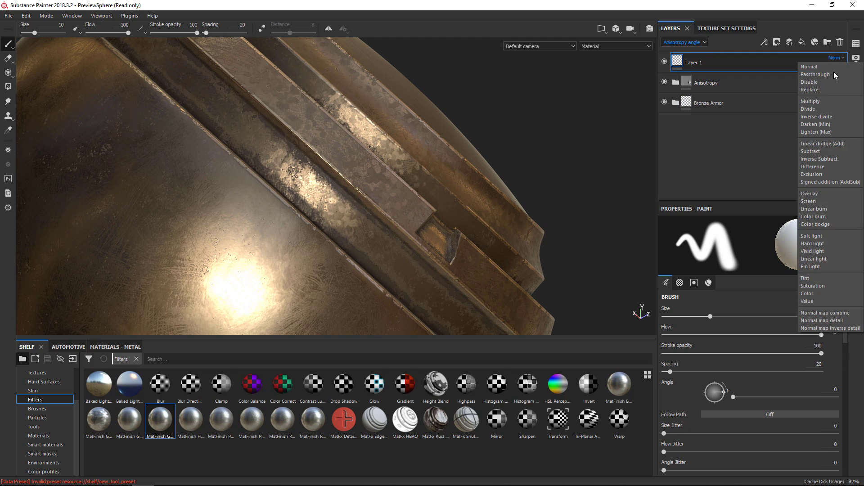
pyautogui.click(828, 72)
pyautogui.click(684, 42)
pyautogui.click(682, 86)
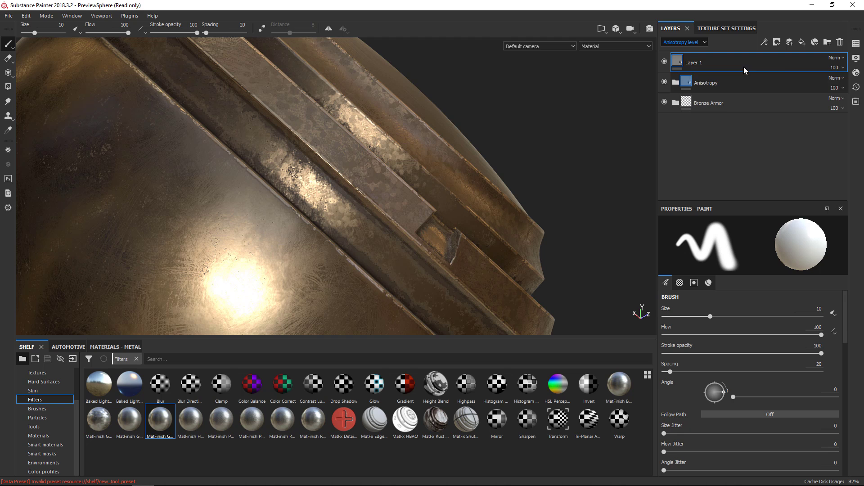
pyautogui.click(839, 60)
pyautogui.click(827, 72)
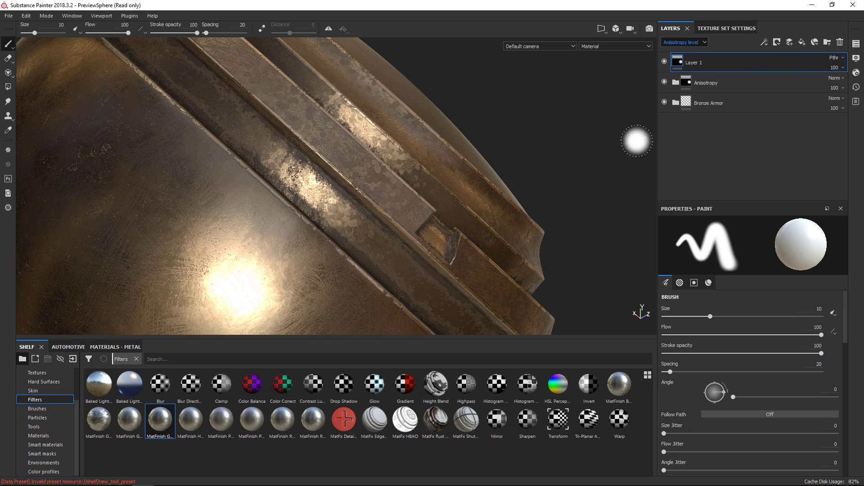
pyautogui.click(677, 44)
pyautogui.click(678, 50)
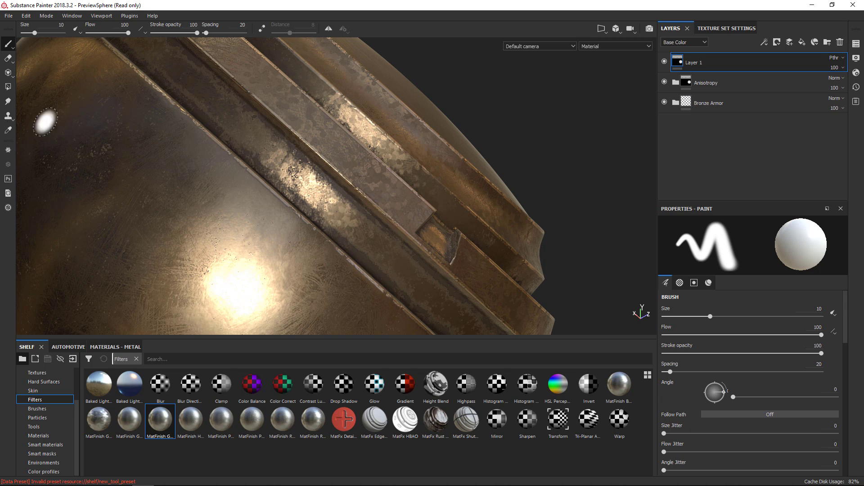
# With the Clone tool, set a source on the sphere's raised band and clone its worn metal over the nearby band surface on Layer 1
pyautogui.click(8, 116)
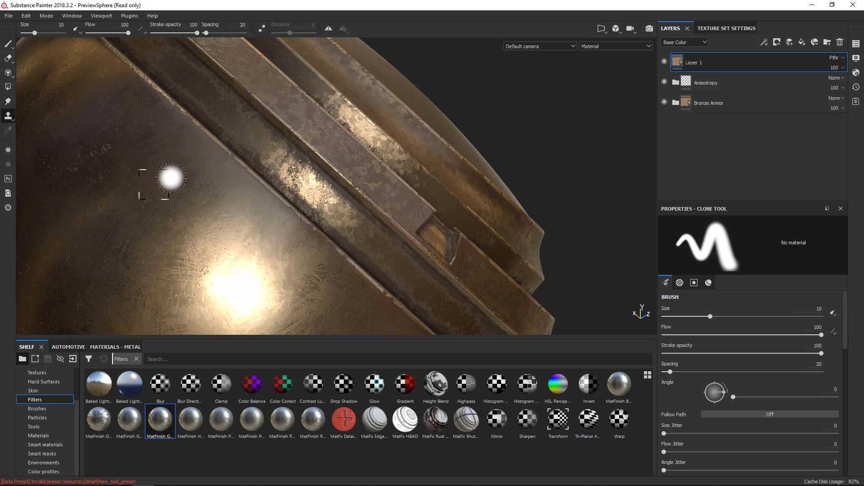
pyautogui.click(356, 210)
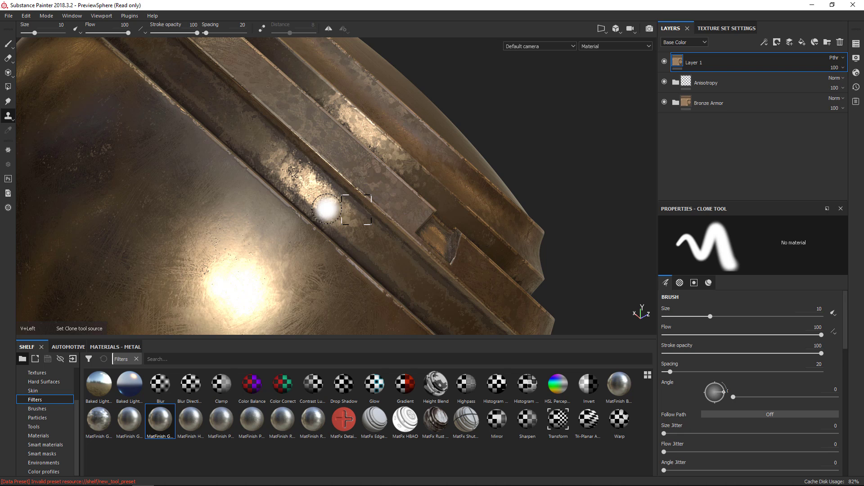
pyautogui.click(337, 217)
pyautogui.moveTo(296, 176)
pyautogui.mouseDown()
pyautogui.moveTo(290, 164)
pyautogui.moveTo(313, 189)
pyautogui.mouseUp()
pyautogui.keyDown('alt'); pyautogui.moveTo(338, 218); pyautogui.dragTo(327, 228); pyautogui.keyUp('alt')
pyautogui.keyDown('alt'); pyautogui.moveTo(307, 205); pyautogui.dragTo(293, 211, button='right'); pyautogui.keyUp('alt')
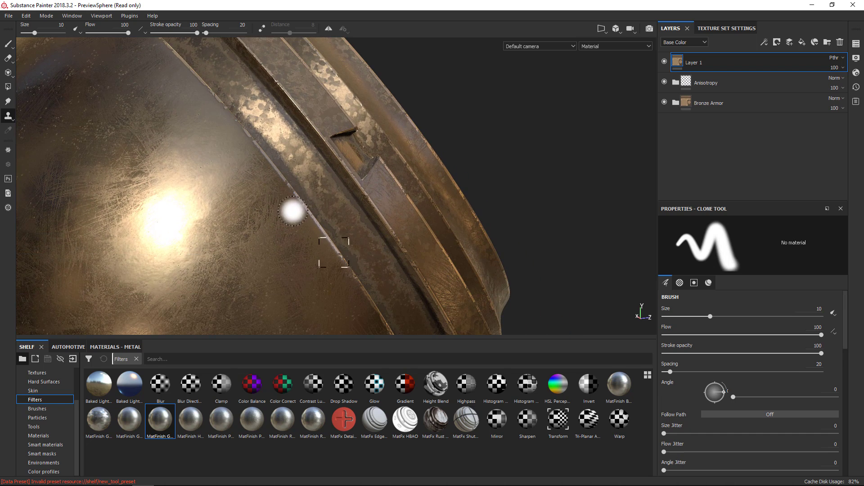
pyautogui.moveTo(298, 168)
pyautogui.mouseDown()
pyautogui.moveTo(244, 89)
pyautogui.moveTo(253, 116)
pyautogui.mouseUp()
pyautogui.keyDown('alt'); pyautogui.moveTo(279, 181); pyautogui.dragTo(264, 196); pyautogui.keyUp('alt')
pyautogui.moveTo(265, 196)
pyautogui.keyDown('alt'); pyautogui.mouseDown(button='right')
pyautogui.moveTo(275, 212)
pyautogui.moveTo(279, 151)
pyautogui.mouseUp(button='right'); pyautogui.keyUp('alt')
pyautogui.moveTo(279, 150)
pyautogui.keyDown('alt'); pyautogui.mouseDown(button='middle')
pyautogui.moveTo(268, 146)
pyautogui.moveTo(301, 190)
pyautogui.mouseUp(button='middle'); pyautogui.keyUp('alt')
pyautogui.moveTo(301, 189)
pyautogui.keyDown('alt'); pyautogui.mouseDown(button='right')
pyautogui.moveTo(309, 174)
pyautogui.moveTo(325, 295)
pyautogui.mouseUp(button='right'); pyautogui.keyUp('alt')
pyautogui.keyDown('alt'); pyautogui.moveTo(325, 295); pyautogui.dragTo(296, 265); pyautogui.keyUp('alt')
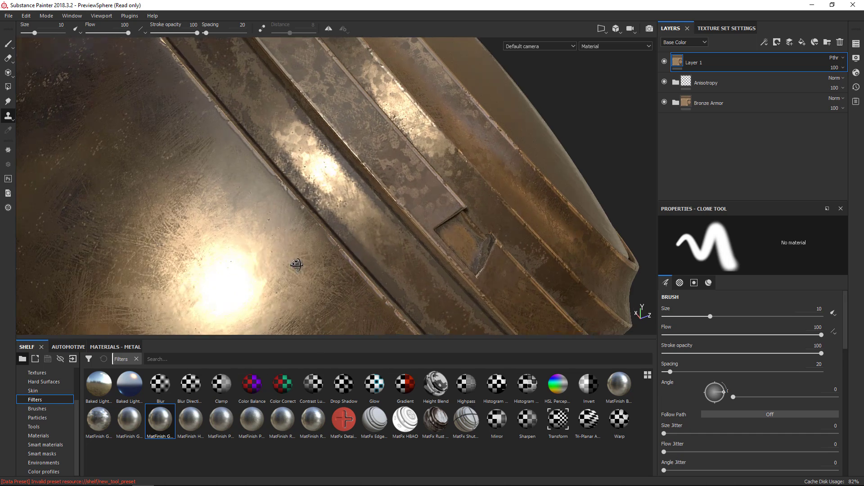
# Change the base color of the Base Metal layer in the Bronze Armor folder to a more saturated golden orange
pyautogui.click(677, 102)
pyautogui.scroll(-1, 729, 145)
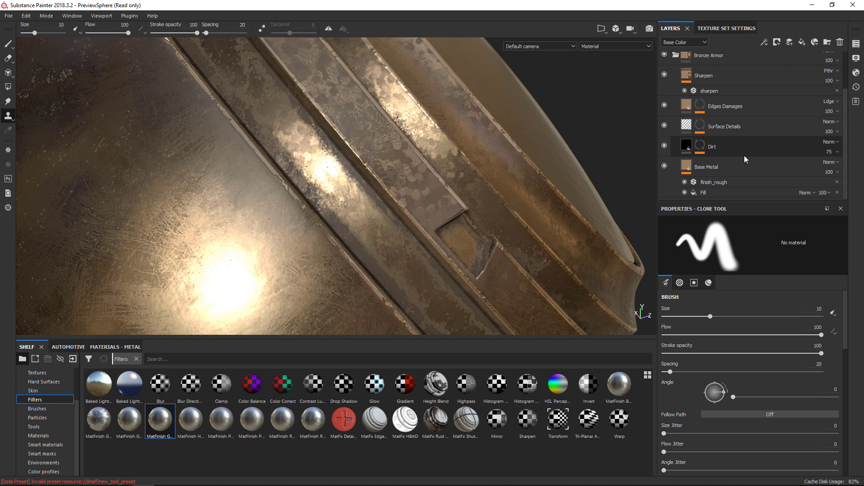
pyautogui.click(687, 168)
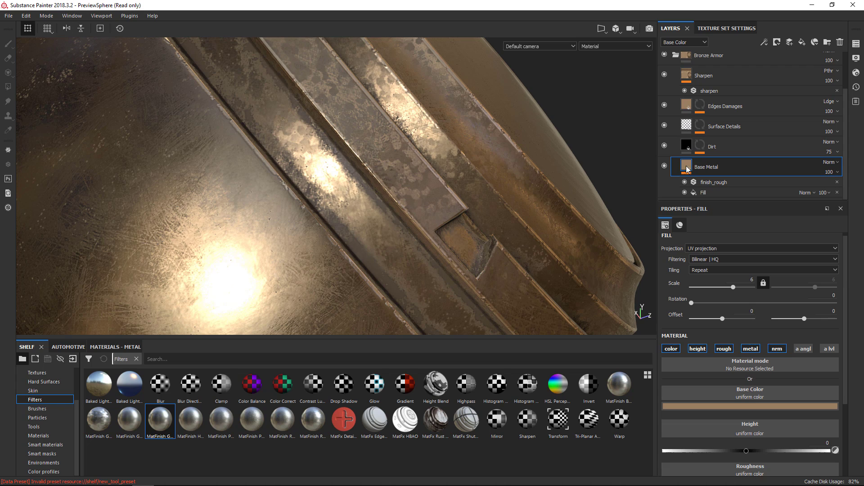
pyautogui.click(747, 406)
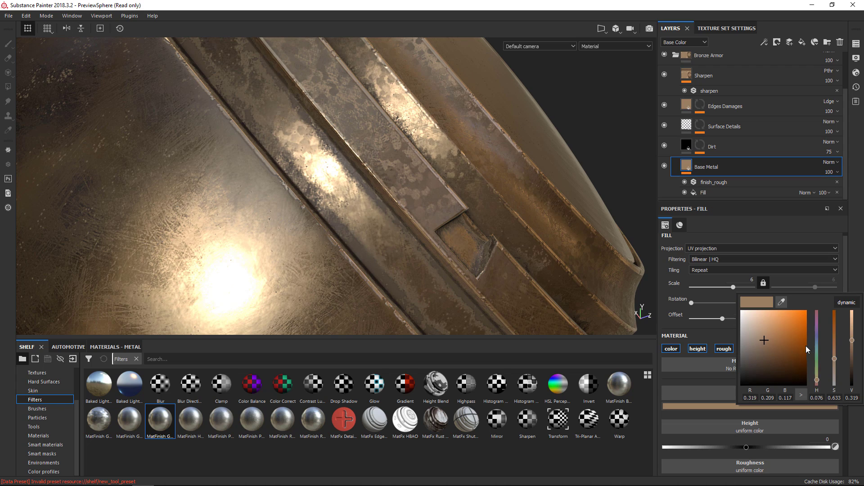
pyautogui.click(783, 340)
pyautogui.keyDown('alt'); pyautogui.moveTo(435, 288); pyautogui.dragTo(450, 279); pyautogui.keyUp('alt')
pyautogui.keyDown('alt'); pyautogui.moveTo(350, 175); pyautogui.dragTo(464, 252); pyautogui.keyUp('alt')
pyautogui.keyDown('alt'); pyautogui.moveTo(396, 171); pyautogui.dragTo(502, 150, button='right'); pyautogui.keyUp('alt')
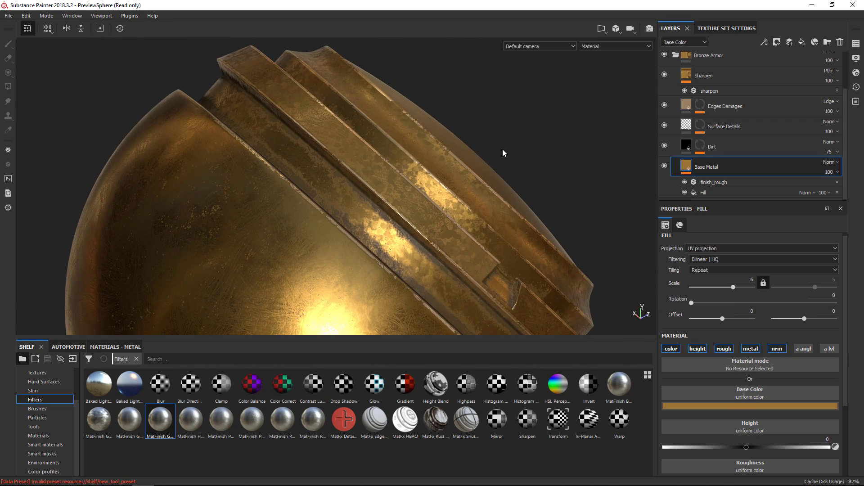
# Set the Global Contrast of the Dirt layer's mask editor generator in the Bronze Armor folder to 0.77
pyautogui.click(676, 56)
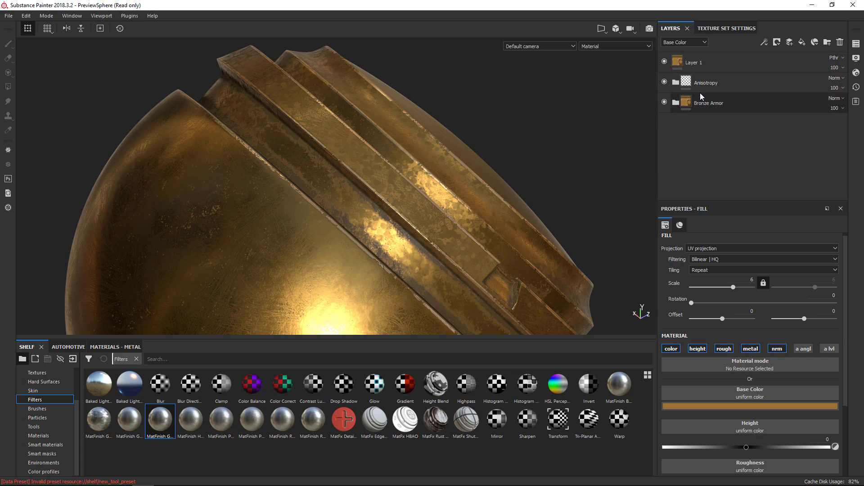
pyautogui.click(675, 103)
pyautogui.scroll(-1, 693, 135)
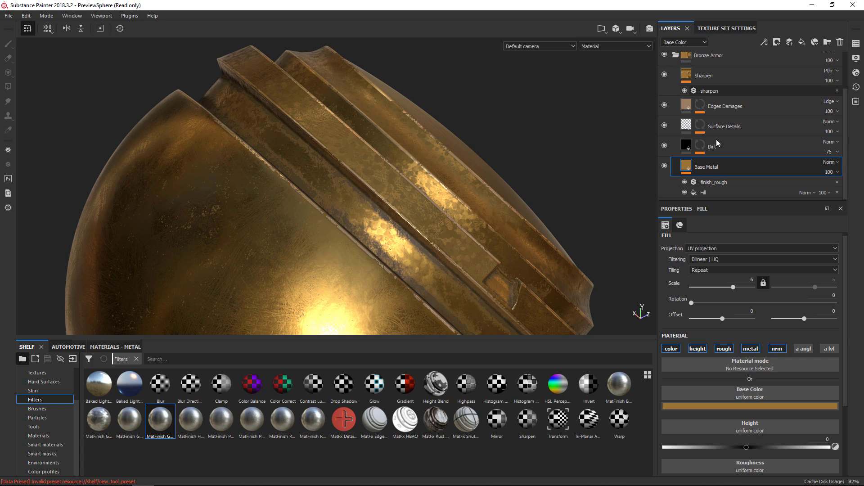
pyautogui.click(694, 146)
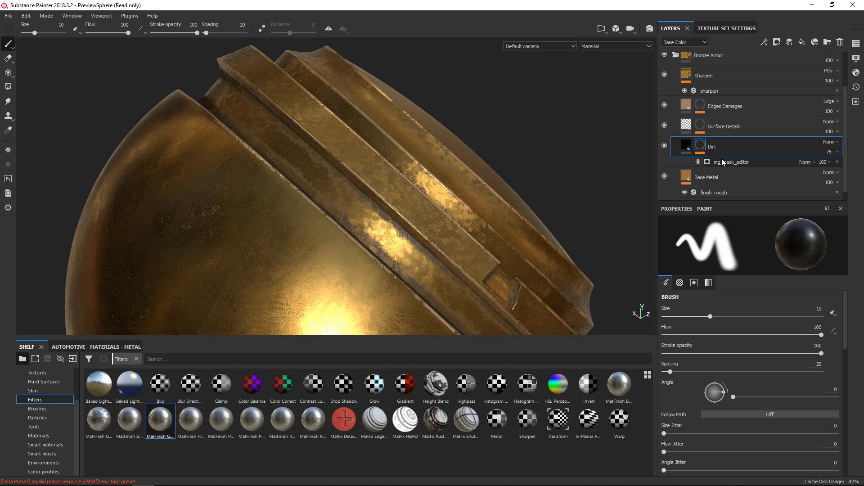
pyautogui.click(748, 162)
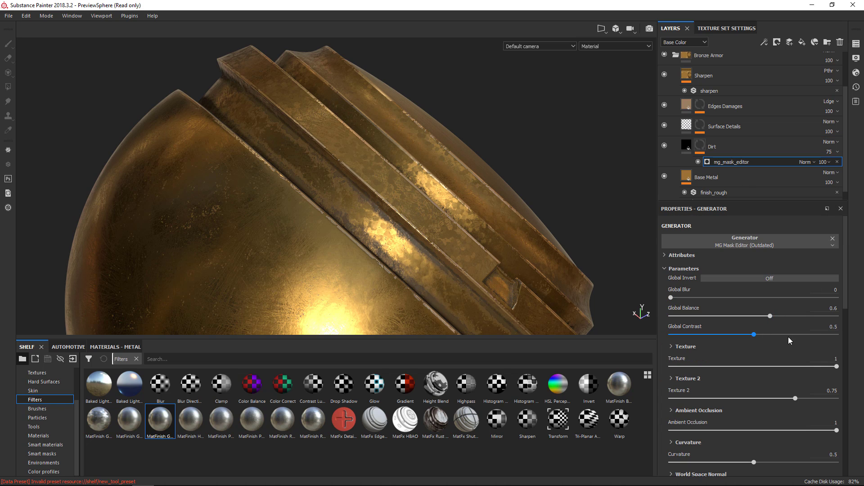
pyautogui.click(800, 335)
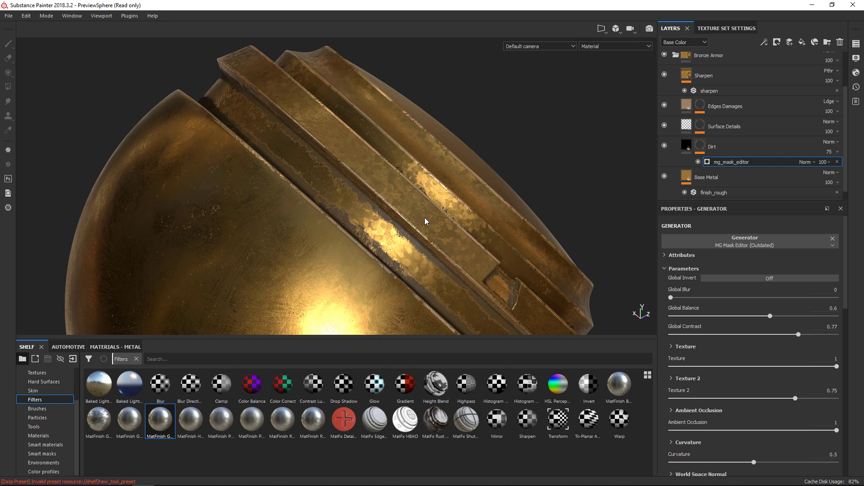
pyautogui.keyDown('alt'); pyautogui.moveTo(380, 241); pyautogui.dragTo(343, 206); pyautogui.keyUp('alt')
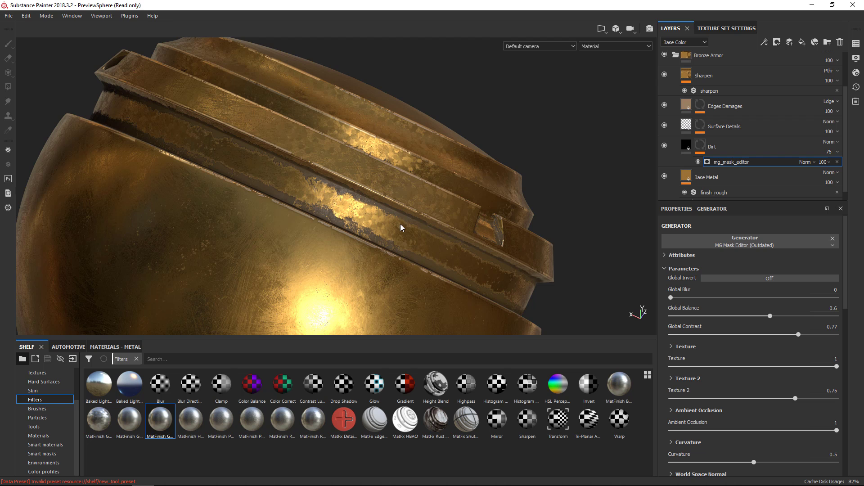
pyautogui.scroll(3, 397, 231)
pyautogui.keyDown('alt'); pyautogui.moveTo(397, 232); pyautogui.dragTo(431, 236); pyautogui.keyUp('alt')
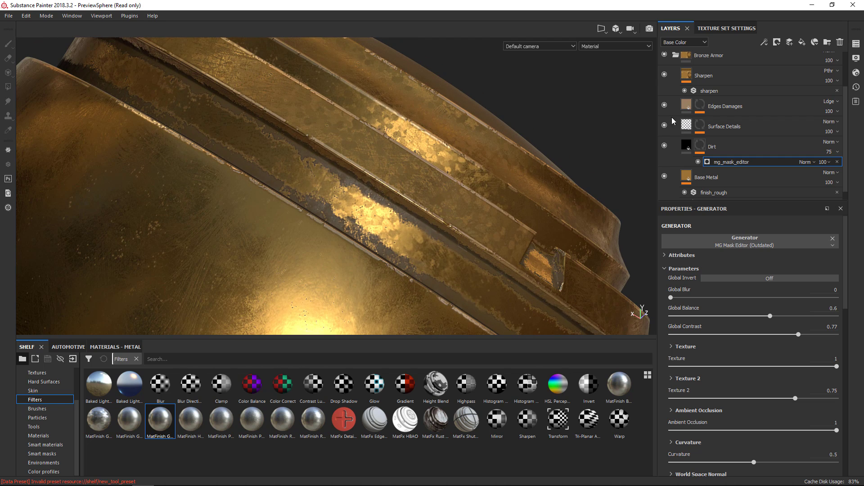
# Collapse the Bronze Armor folder and hide Layer 1
pyautogui.scroll(2, 674, 121)
pyautogui.click(675, 102)
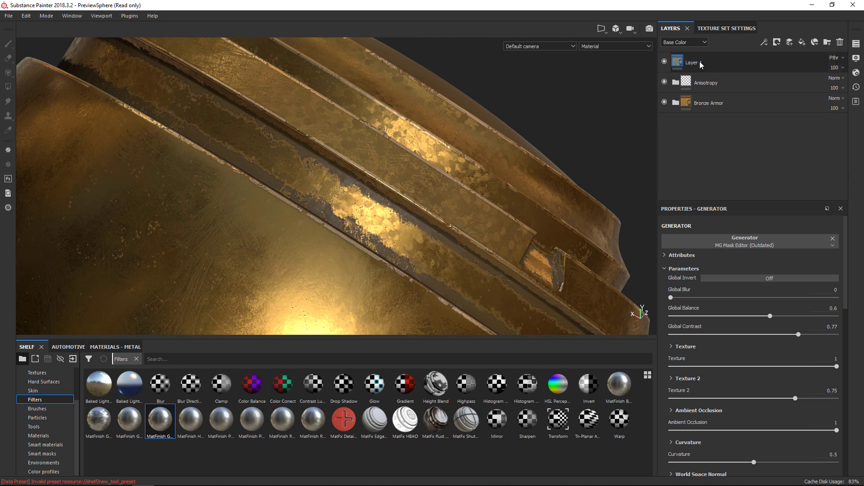
pyautogui.click(664, 62)
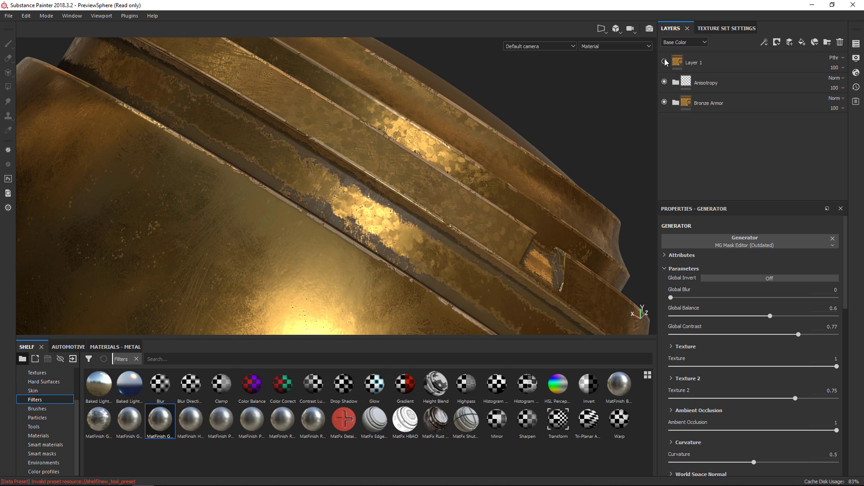
# Show Layer 1 again and smear its surface detail across the smooth part of the sphere with the Smudge tool
pyautogui.click(664, 62)
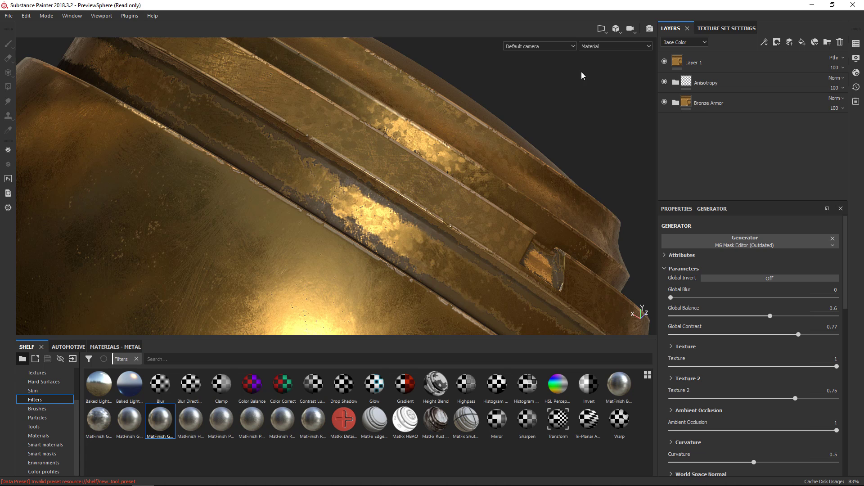
pyautogui.click(721, 63)
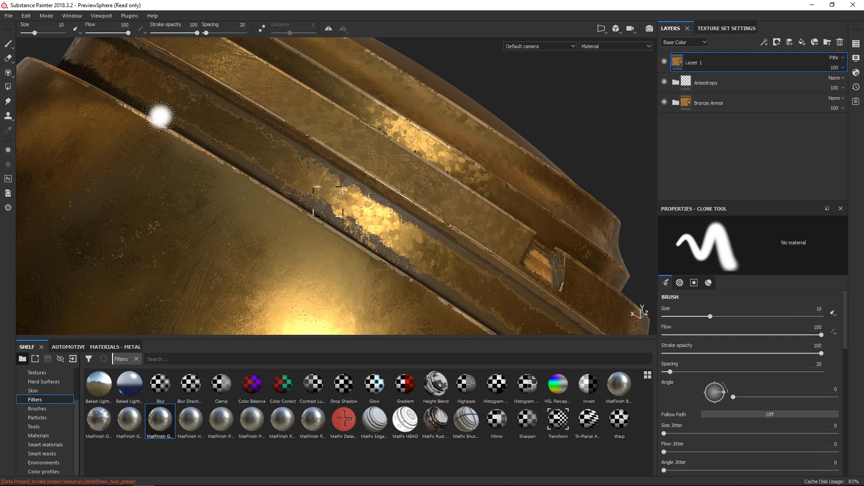
pyautogui.click(8, 102)
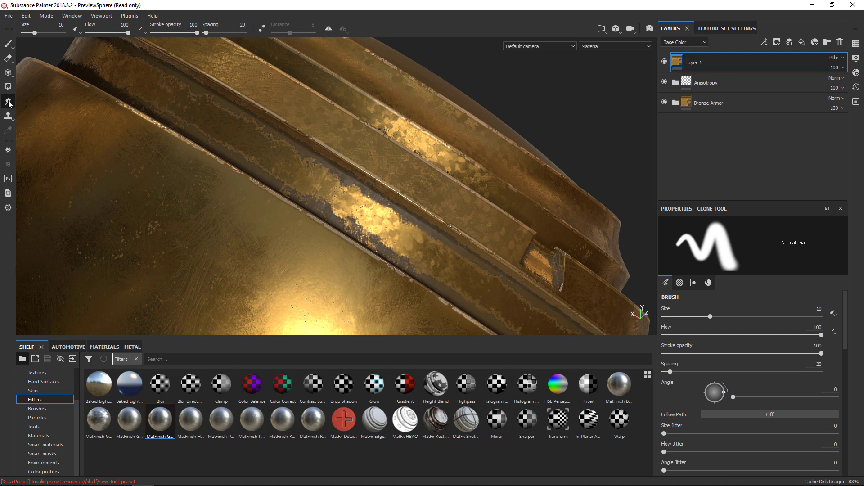
pyautogui.keyDown('ctrl'); pyautogui.moveTo(237, 282); pyautogui.dragTo(263, 283, button='right'); pyautogui.keyUp('ctrl')
pyautogui.keyDown('alt'); pyautogui.moveTo(262, 277); pyautogui.dragTo(350, 103, button='middle'); pyautogui.keyUp('alt')
pyautogui.moveTo(324, 190)
pyautogui.mouseDown()
pyautogui.moveTo(379, 236)
pyautogui.moveTo(380, 178)
pyautogui.moveTo(357, 164)
pyautogui.moveTo(359, 127)
pyautogui.moveTo(427, 170)
pyautogui.moveTo(411, 120)
pyautogui.moveTo(480, 172)
pyautogui.mouseUp()
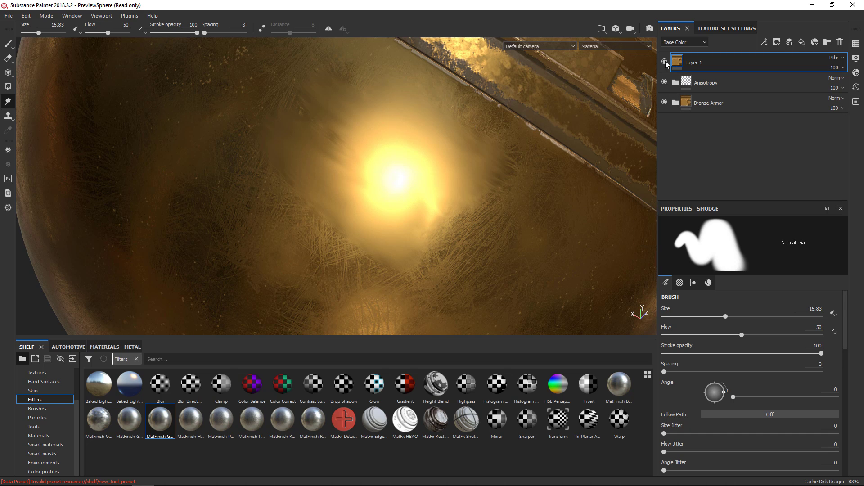
# Toggle Layer 1's visibility to compare the sphere with and without the smudging, leaving the layer hidden
pyautogui.click(667, 61)
pyautogui.click(667, 61)
pyautogui.click(667, 62)
# Delete Layer 1 from the layer stack
pyautogui.keyDown('alt'); pyautogui.moveTo(405, 183); pyautogui.dragTo(556, 153); pyautogui.keyUp('alt')
pyautogui.keyDown('alt'); pyautogui.moveTo(556, 153); pyautogui.dragTo(498, 204, button='right'); pyautogui.keyUp('alt')
pyautogui.keyDown('alt'); pyautogui.moveTo(498, 205); pyautogui.dragTo(469, 251); pyautogui.keyUp('alt')
pyautogui.keyDown('alt'); pyautogui.moveTo(468, 251); pyautogui.dragTo(454, 227, button='right'); pyautogui.keyUp('alt')
pyautogui.keyDown('alt'); pyautogui.moveTo(453, 227); pyautogui.dragTo(536, 247); pyautogui.keyUp('alt')
pyautogui.keyDown('alt'); pyautogui.moveTo(536, 247); pyautogui.dragTo(396, 193, button='middle'); pyautogui.keyUp('alt')
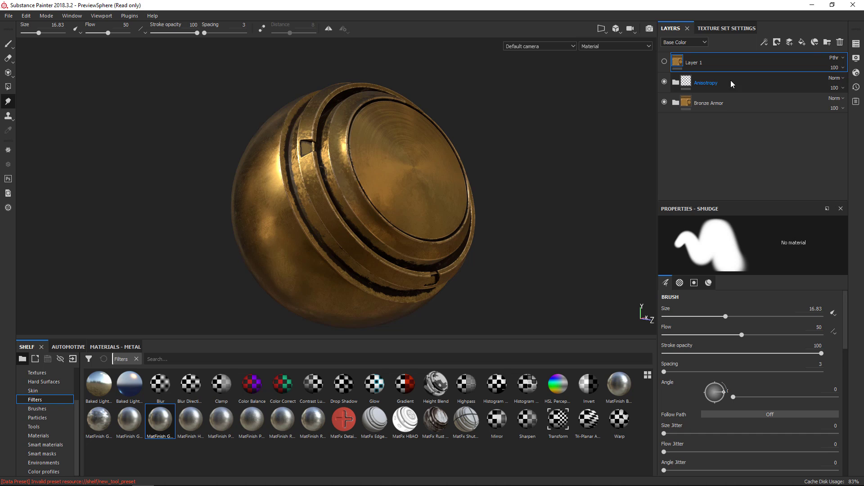
pyautogui.click(840, 42)
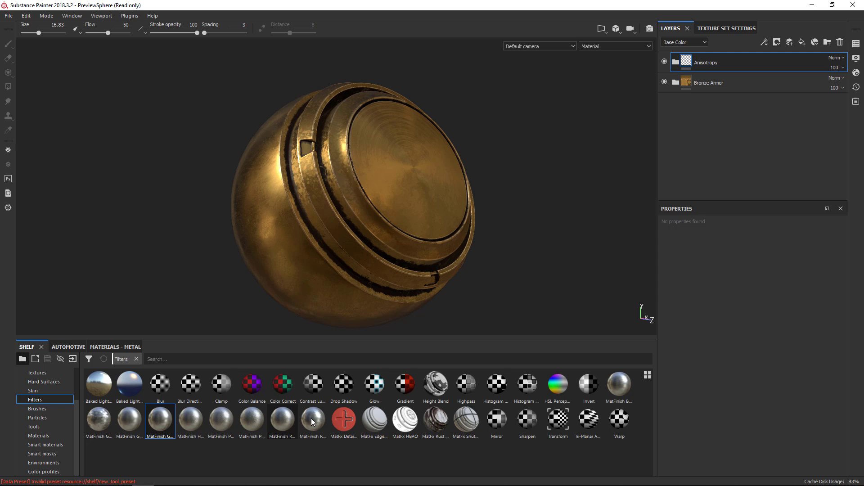
# Examine the bronze material on the sphere's bands and front disc from several angles, and look into the Bronze Armor folder
pyautogui.keyDown('alt'); pyautogui.moveTo(384, 212); pyautogui.dragTo(401, 259, button='right'); pyautogui.keyUp('alt')
pyautogui.keyDown('alt'); pyautogui.moveTo(401, 259); pyautogui.dragTo(463, 251); pyautogui.keyUp('alt')
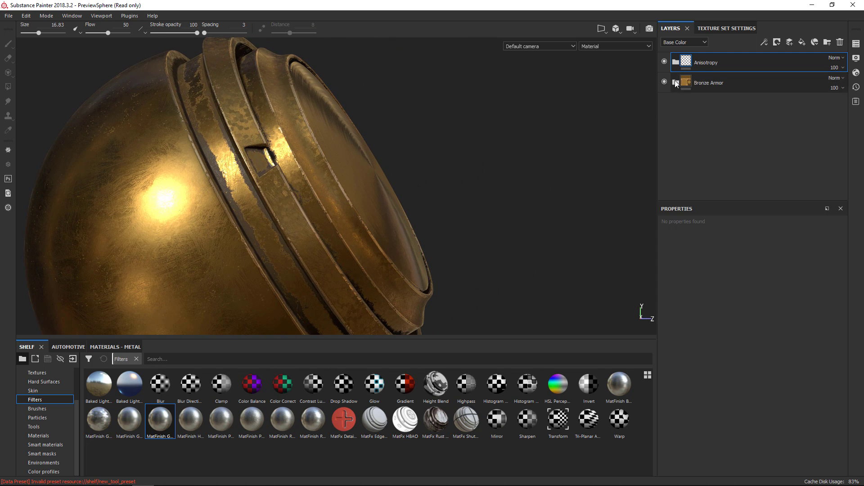
pyautogui.click(675, 82)
pyautogui.click(666, 102)
pyautogui.click(675, 83)
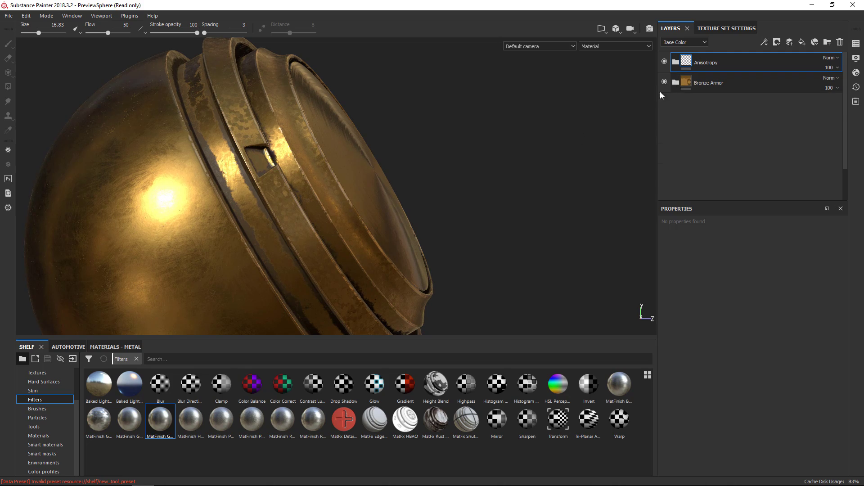
pyautogui.moveTo(398, 225)
pyautogui.keyDown('alt'); pyautogui.mouseDown()
pyautogui.moveTo(224, 226)
pyautogui.moveTo(232, 226)
pyautogui.mouseUp(); pyautogui.keyUp('alt')
pyautogui.keyDown('alt'); pyautogui.moveTo(232, 226); pyautogui.dragTo(273, 246, button='right'); pyautogui.keyUp('alt')
pyautogui.keyDown('alt'); pyautogui.moveTo(234, 180); pyautogui.dragTo(336, 184, button='middle'); pyautogui.keyUp('alt')
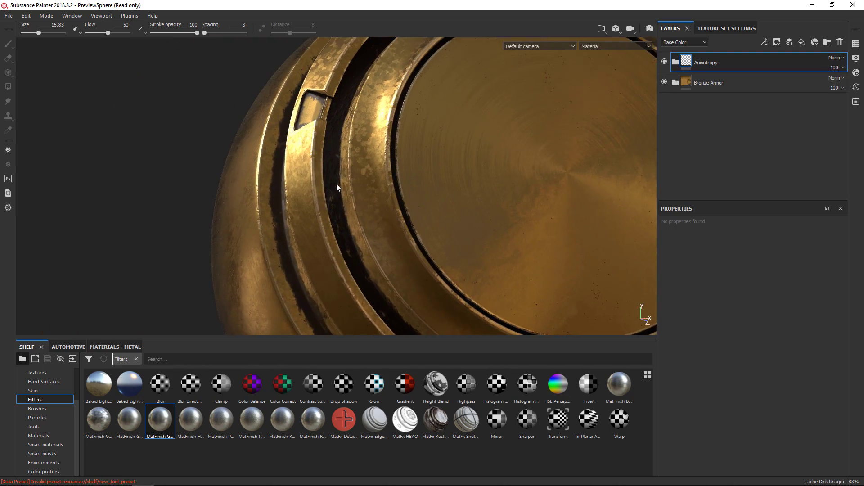
pyautogui.keyDown('alt'); pyautogui.moveTo(337, 184); pyautogui.dragTo(427, 235); pyautogui.keyUp('alt')
pyautogui.keyDown('alt'); pyautogui.moveTo(427, 236); pyautogui.dragTo(434, 159, button='right'); pyautogui.keyUp('alt')
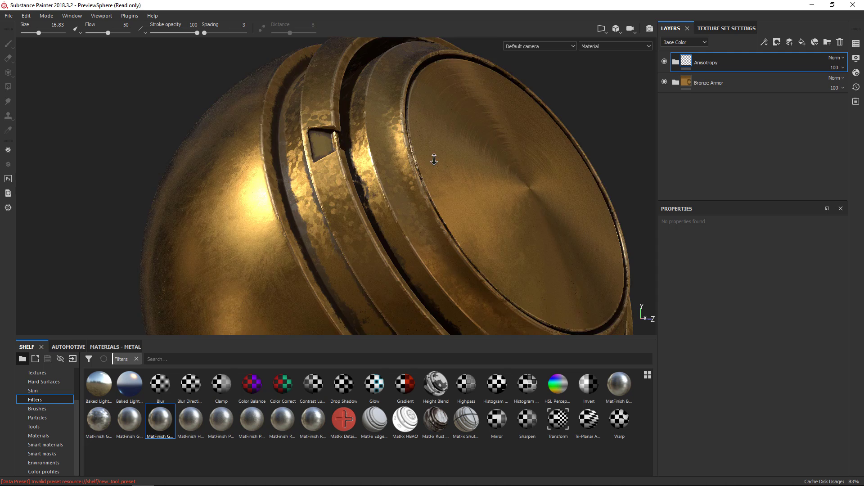
# Add the Sharpen filter as a new Passthrough layer above the Anisotropy folder
pyautogui.click(523, 435)
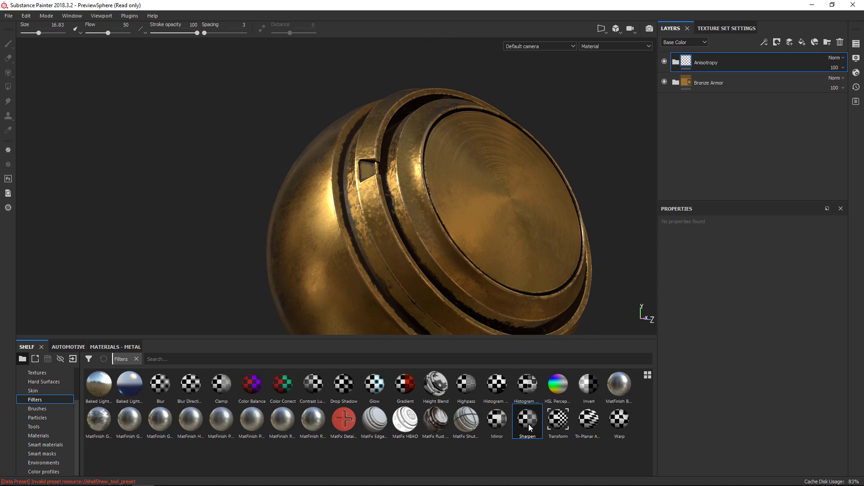
pyautogui.moveTo(528, 424)
pyautogui.mouseDown()
pyautogui.moveTo(660, 155)
pyautogui.moveTo(739, 53)
pyautogui.moveTo(733, 62)
pyautogui.mouseUp()
pyautogui.click(762, 56)
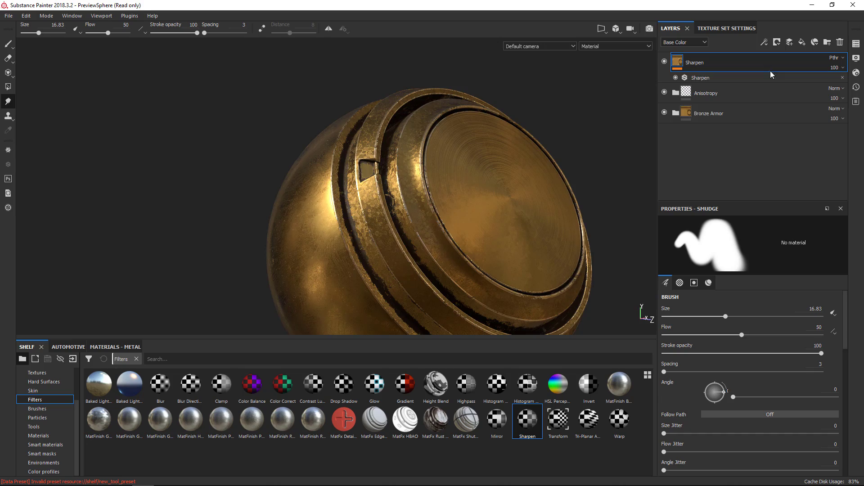
# Set the Sharpen Intensity of the Sharpen layer's filter to 0.68
pyautogui.keyDown('alt'); pyautogui.moveTo(371, 228); pyautogui.dragTo(394, 168); pyautogui.keyUp('alt')
pyautogui.keyDown('alt'); pyautogui.moveTo(394, 168); pyautogui.dragTo(400, 214, button='right'); pyautogui.keyUp('alt')
pyautogui.keyDown('alt'); pyautogui.moveTo(400, 214); pyautogui.dragTo(418, 237); pyautogui.keyUp('alt')
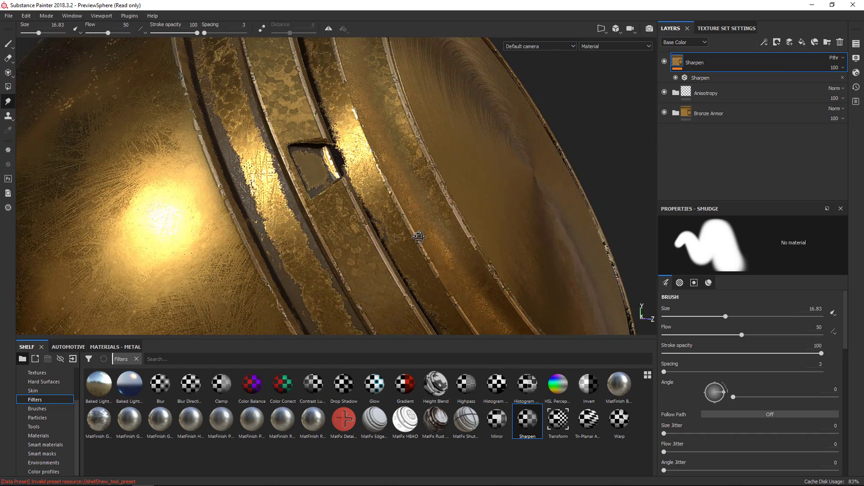
pyautogui.click(725, 79)
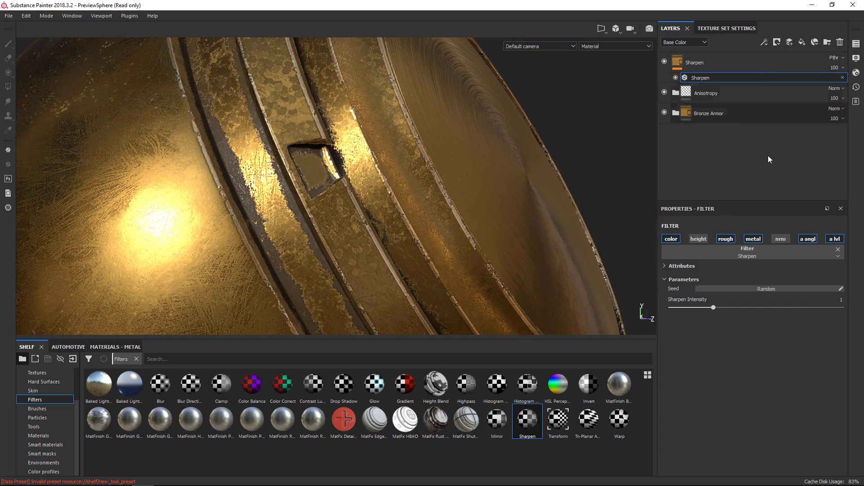
pyautogui.moveTo(713, 308); pyautogui.dragTo(699, 308)
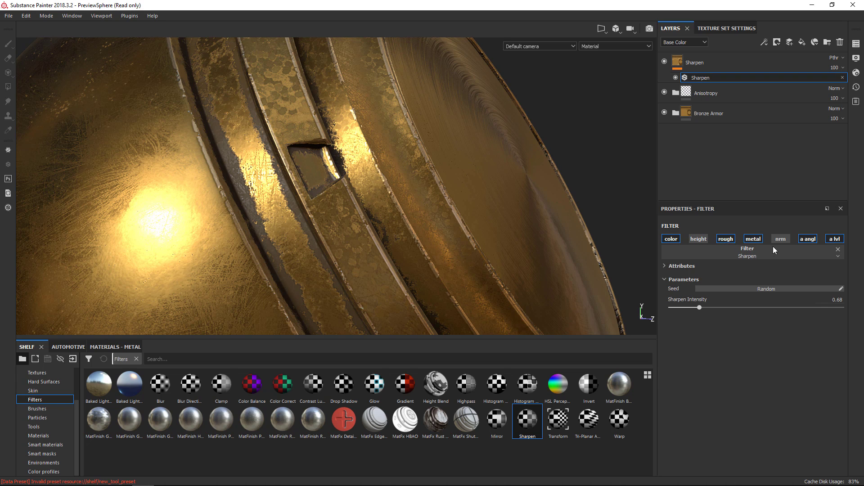
# Turn the Sharpen filter's roughness channel off and back on to compare its effect on the bronze surface
pyautogui.click(726, 239)
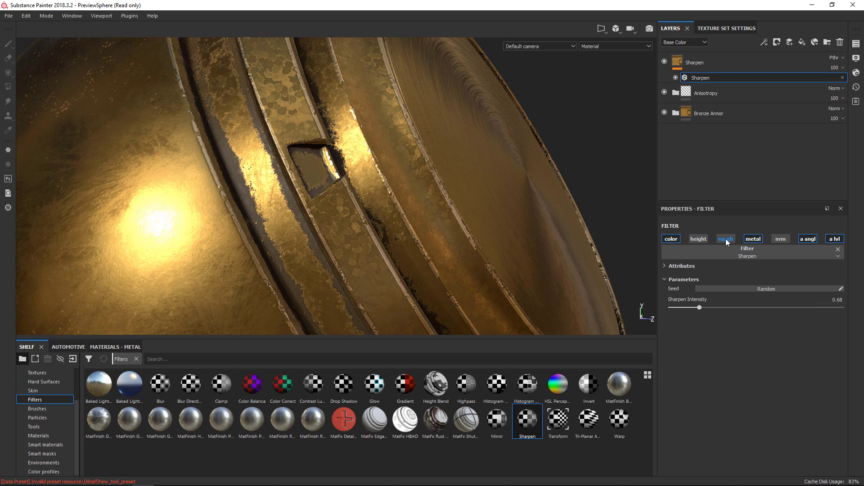
pyautogui.click(727, 240)
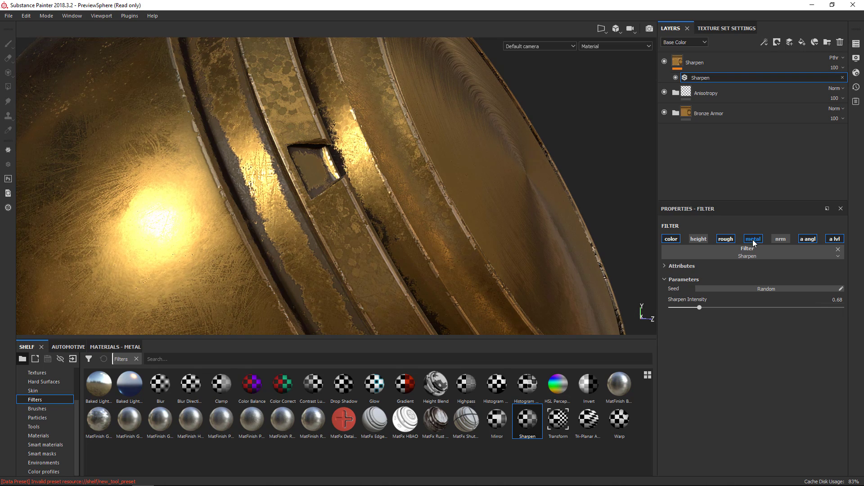
pyautogui.keyDown('alt'); pyautogui.moveTo(571, 300); pyautogui.dragTo(511, 220); pyautogui.keyUp('alt')
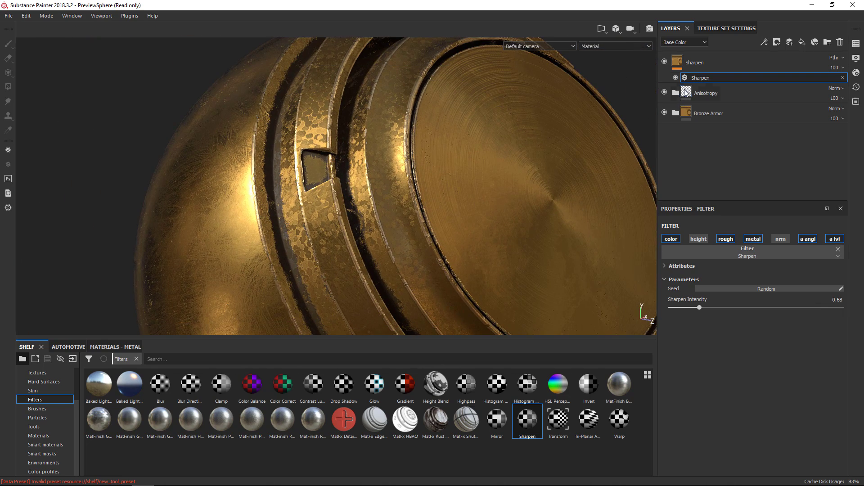
pyautogui.click(728, 61)
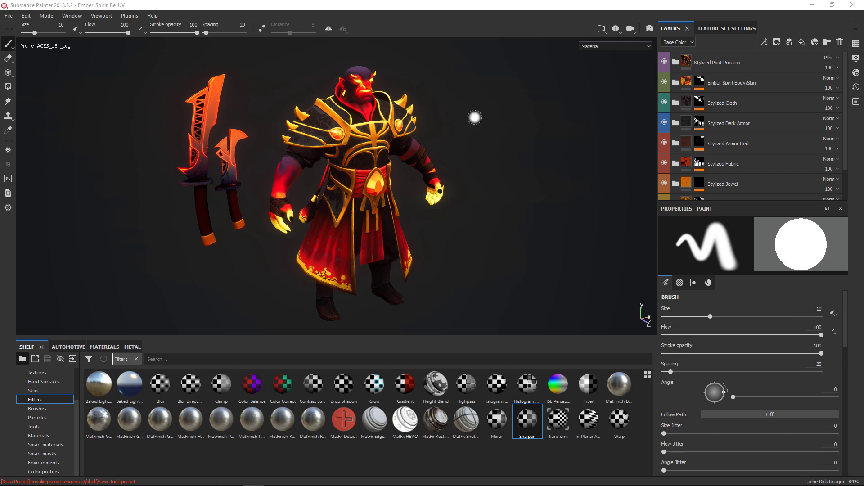
# Examine the Ember Spirit character's armor, skin and swords from several angles, along with the masks in its stylized layer folders
pyautogui.keyDown('alt'); pyautogui.moveTo(459, 84); pyautogui.dragTo(487, 200, button='right'); pyautogui.keyUp('alt')
pyautogui.keyDown('alt'); pyautogui.moveTo(498, 137); pyautogui.dragTo(485, 243, button='middle'); pyautogui.keyUp('alt')
pyautogui.keyDown('alt'); pyautogui.moveTo(517, 173); pyautogui.dragTo(533, 225, button='right'); pyautogui.keyUp('alt')
pyautogui.keyDown('alt'); pyautogui.moveTo(531, 227); pyautogui.dragTo(477, 210); pyautogui.keyUp('alt')
pyautogui.keyDown('alt'); pyautogui.moveTo(476, 210); pyautogui.dragTo(472, 264, button='middle'); pyautogui.keyUp('alt')
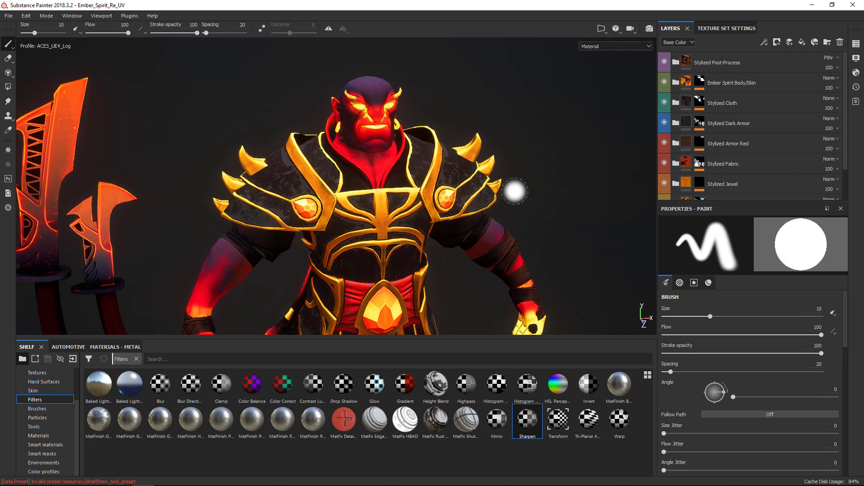
pyautogui.moveTo(518, 182)
pyautogui.keyDown('alt'); pyautogui.mouseDown(button='right')
pyautogui.moveTo(537, 200)
pyautogui.moveTo(533, 195)
pyautogui.mouseUp(button='right'); pyautogui.keyUp('alt')
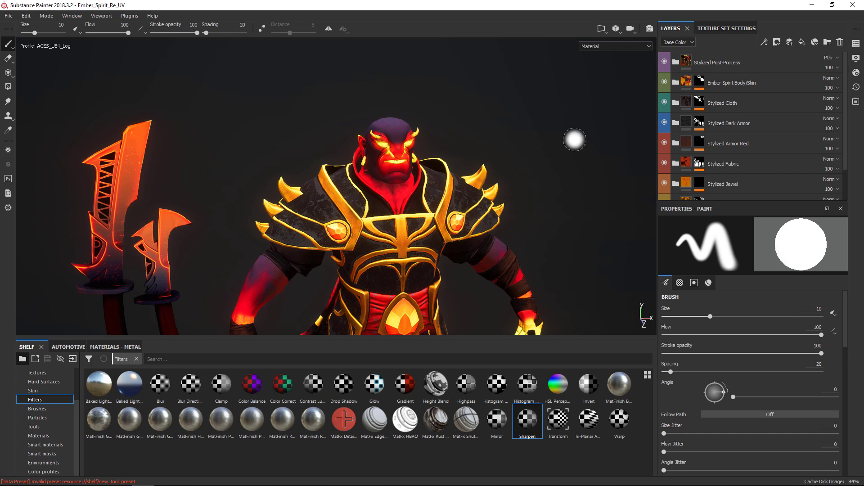
pyautogui.click(697, 100)
pyautogui.click(700, 143)
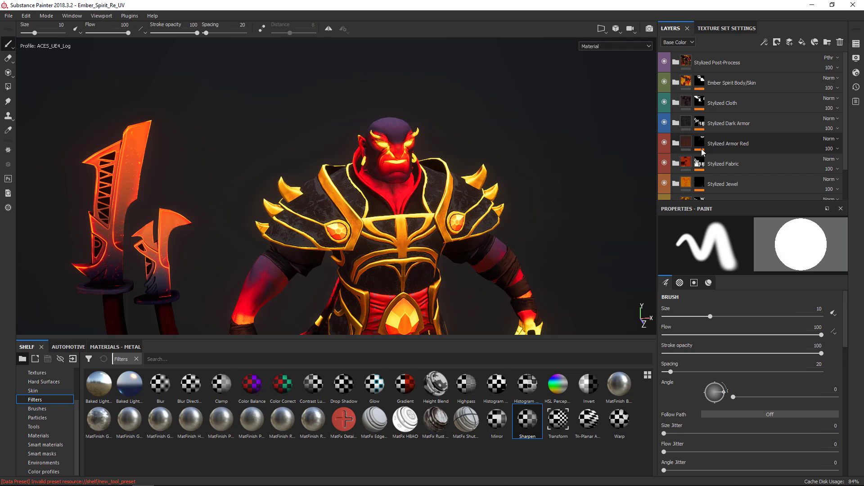
pyautogui.scroll(3, 481, 287)
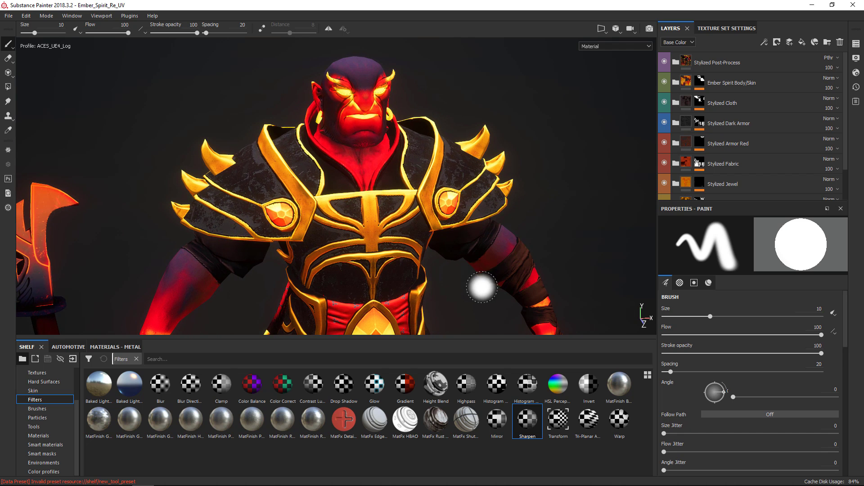
pyautogui.keyDown('alt'); pyautogui.moveTo(482, 287); pyautogui.dragTo(506, 284); pyautogui.keyUp('alt')
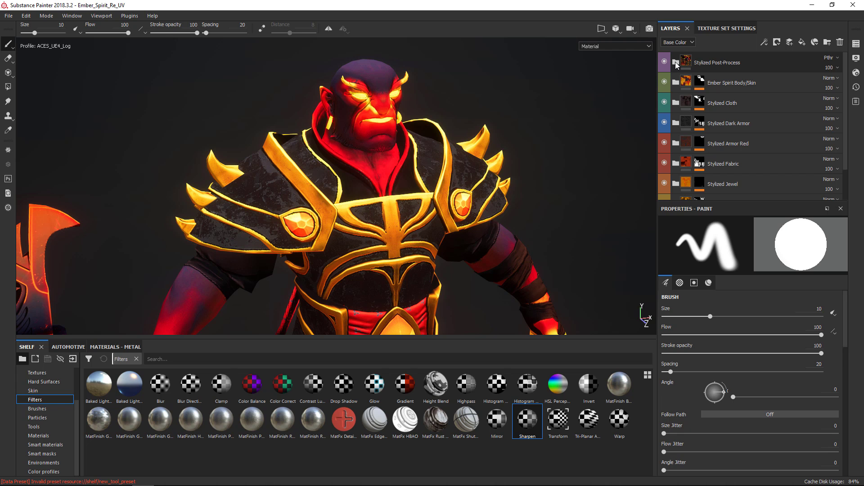
# Expand the Stylized Gold folder and inspect the fill material settings of its gold layer
pyautogui.scroll(-3, 679, 66)
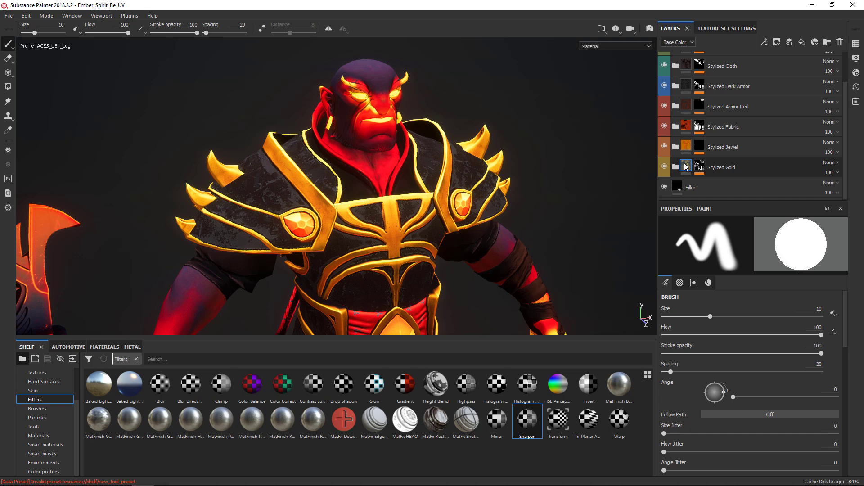
pyautogui.click(677, 167)
pyautogui.scroll(-3, 722, 136)
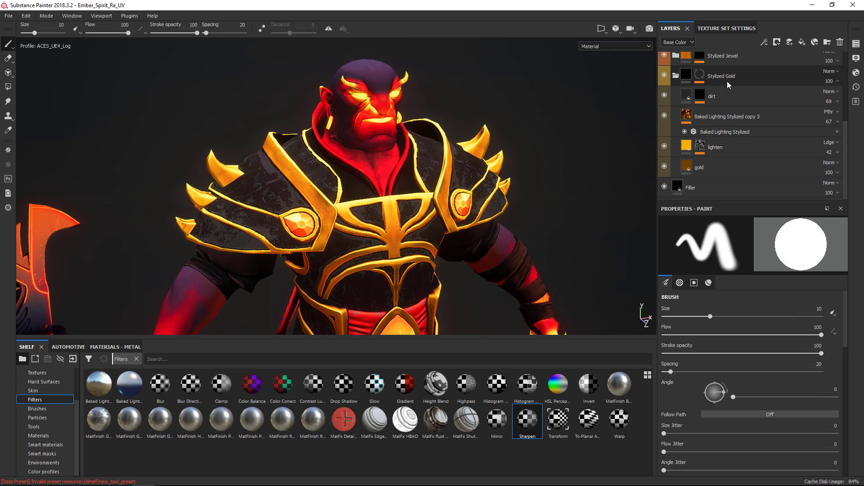
pyautogui.click(715, 169)
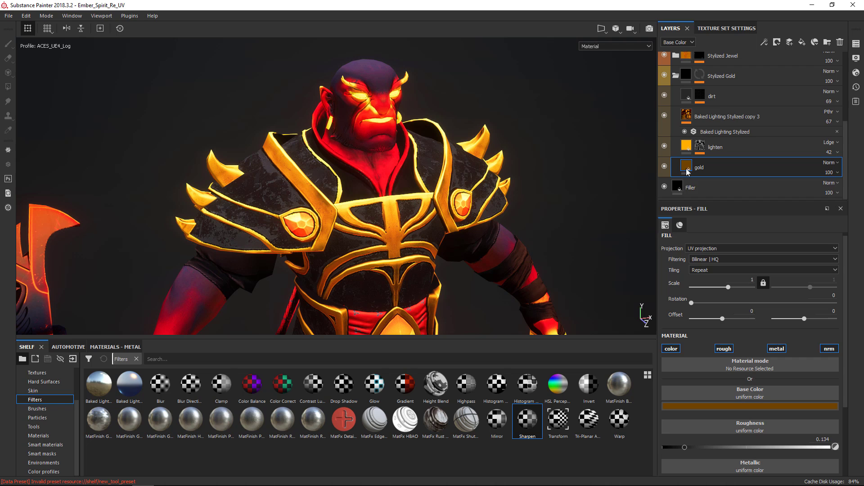
pyautogui.scroll(-3, 753, 379)
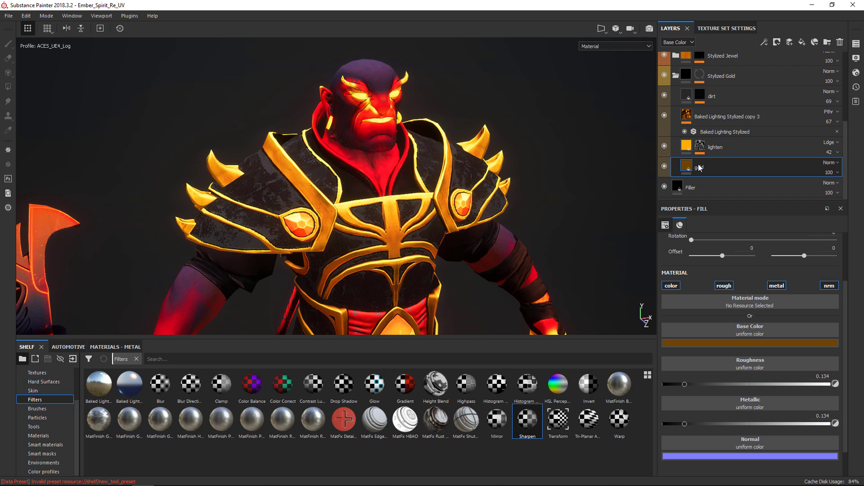
# Hide the dirt, Baked Lighting Stylized copy 3 and lighten layers in the Stylized Gold folder, plus the Stylized Post-Process folder
pyautogui.click(664, 115)
pyautogui.click(664, 146)
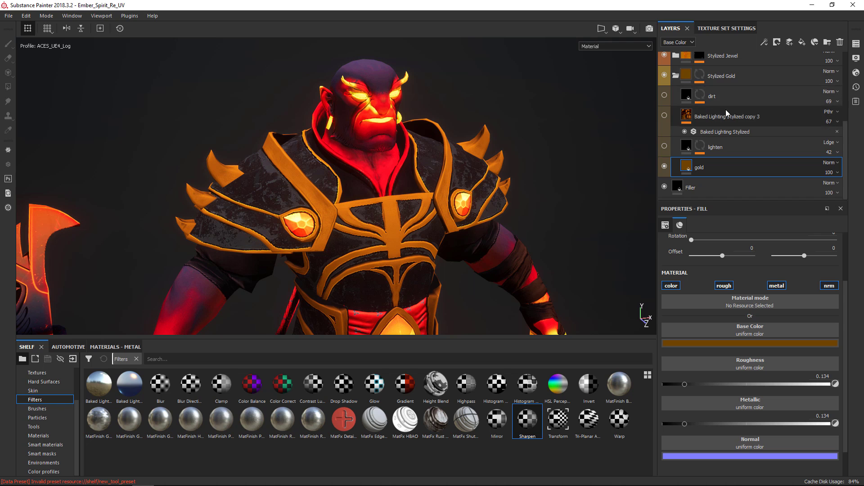
pyautogui.scroll(3, 667, 64)
pyautogui.click(664, 62)
pyautogui.scroll(-3, 658, 150)
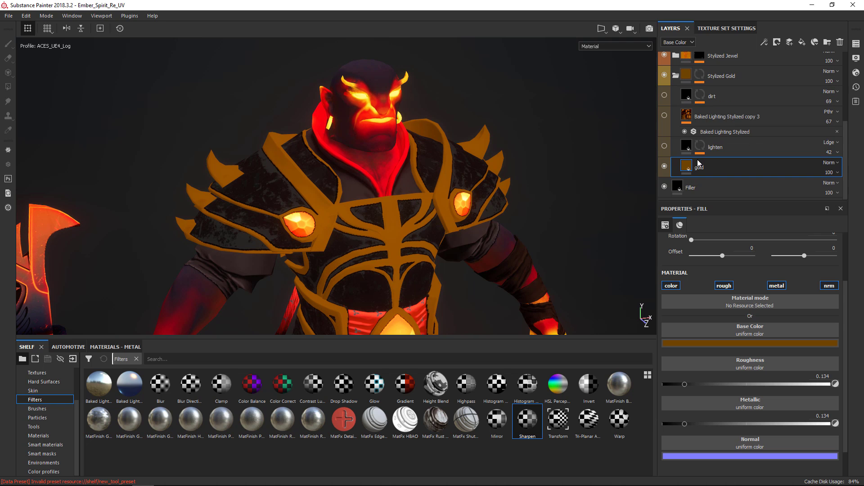
# Show the lighten and Baked Lighting Stylized copy 3 layers in the Stylized Gold folder again and select the Baked Lighting layer
pyautogui.click(678, 149)
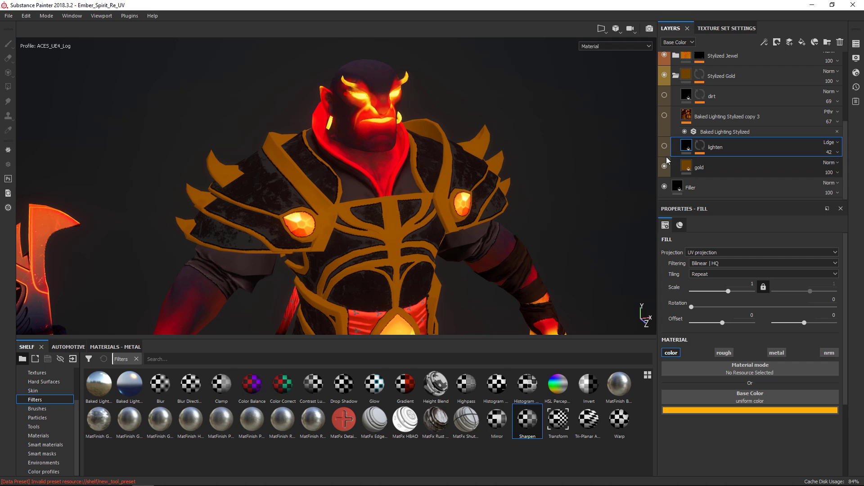
pyautogui.click(665, 146)
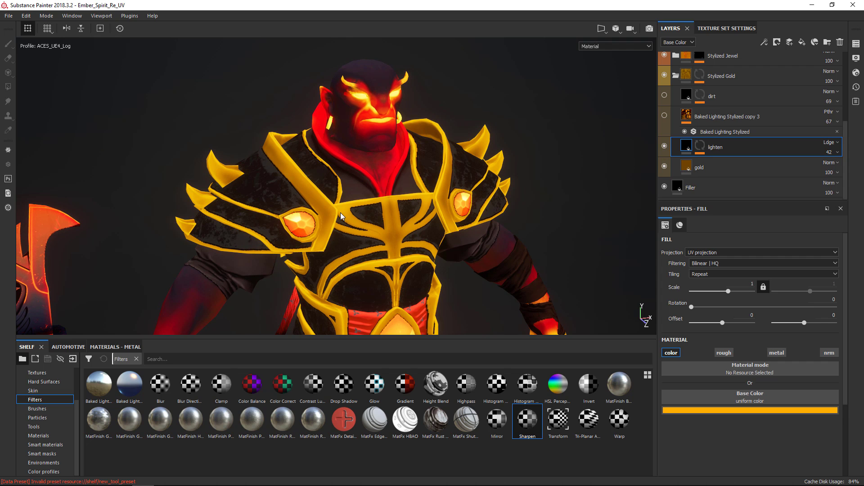
pyautogui.keyDown('alt'); pyautogui.moveTo(319, 221); pyautogui.dragTo(288, 195); pyautogui.keyUp('alt')
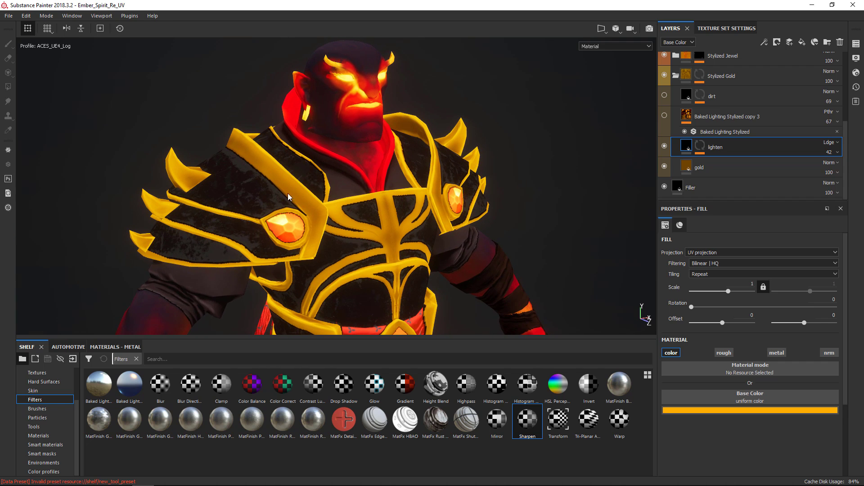
pyautogui.click(665, 116)
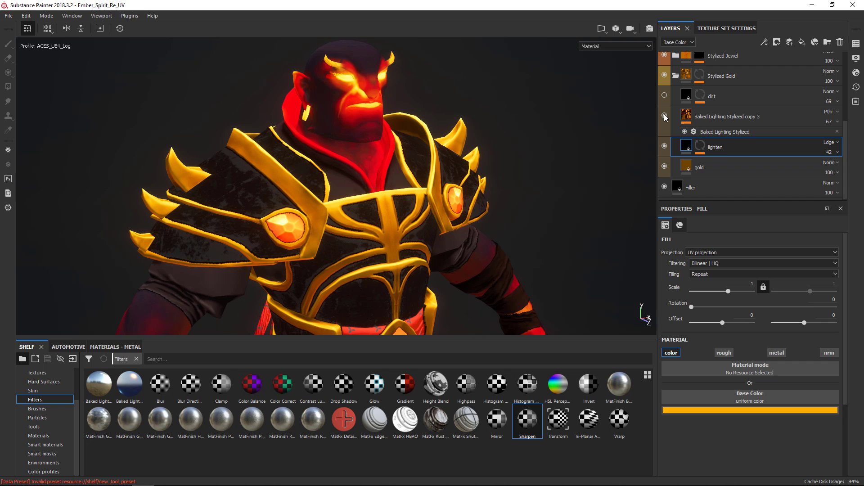
pyautogui.click(725, 118)
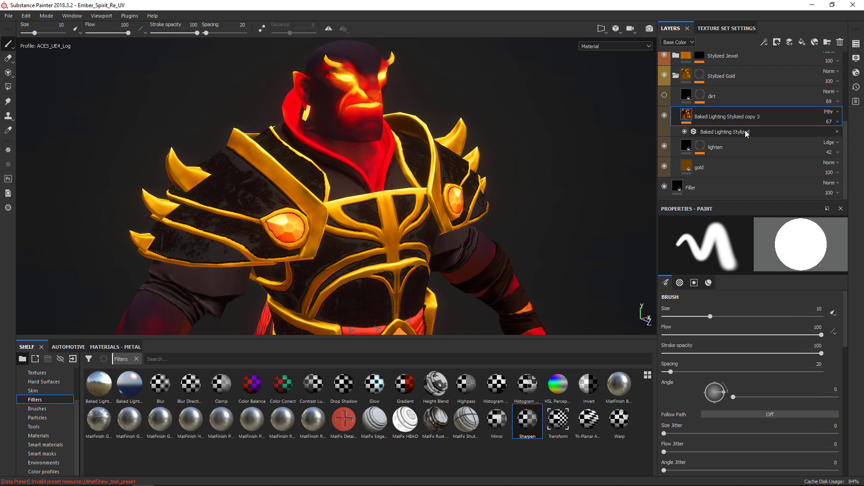
# Delete the Baked Lighting Stylized copy 3 layer and add a fresh Baked Lighting Stylized filter layer above the lighten layer
pyautogui.click(713, 133)
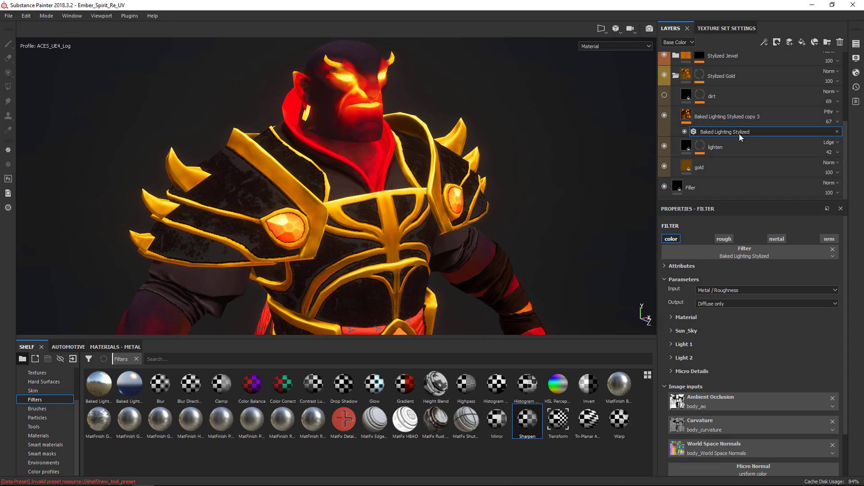
pyautogui.click(758, 112)
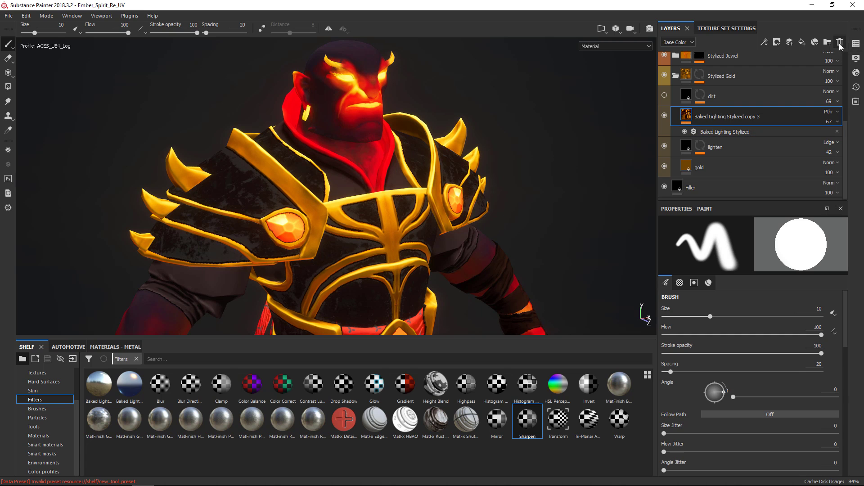
pyautogui.click(841, 43)
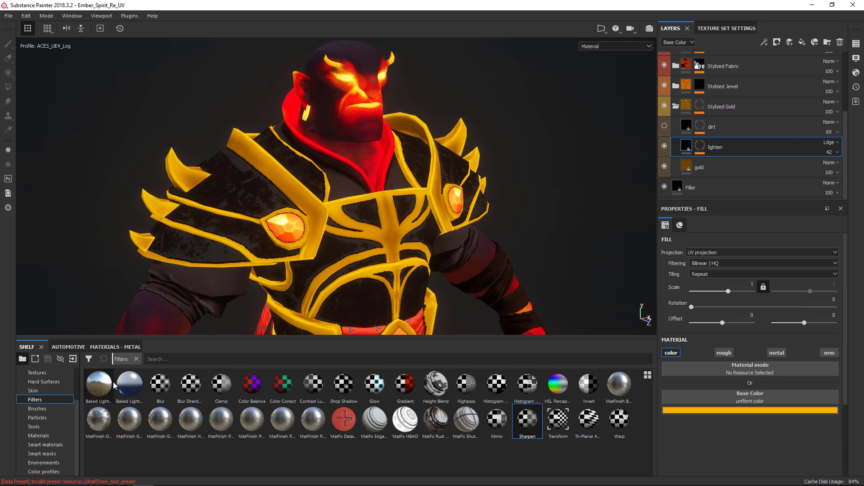
pyautogui.moveTo(131, 393); pyautogui.dragTo(725, 143)
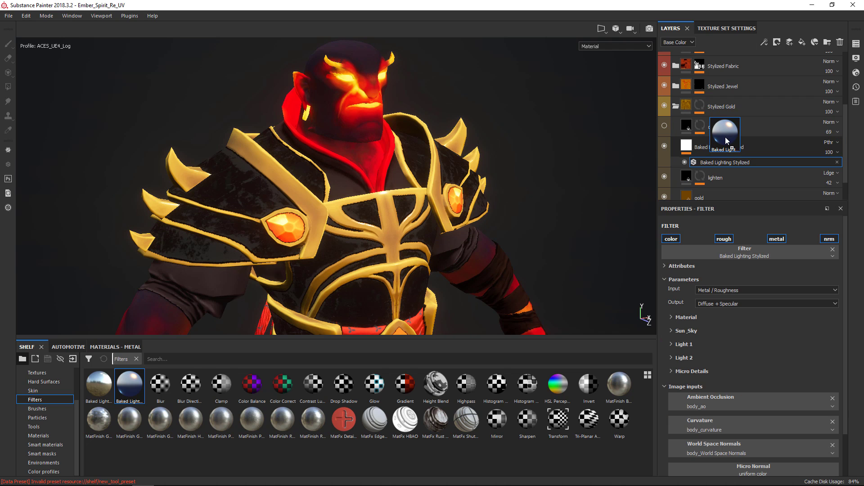
pyautogui.keyDown('alt'); pyautogui.moveTo(520, 239); pyautogui.dragTo(508, 255); pyautogui.keyUp('alt')
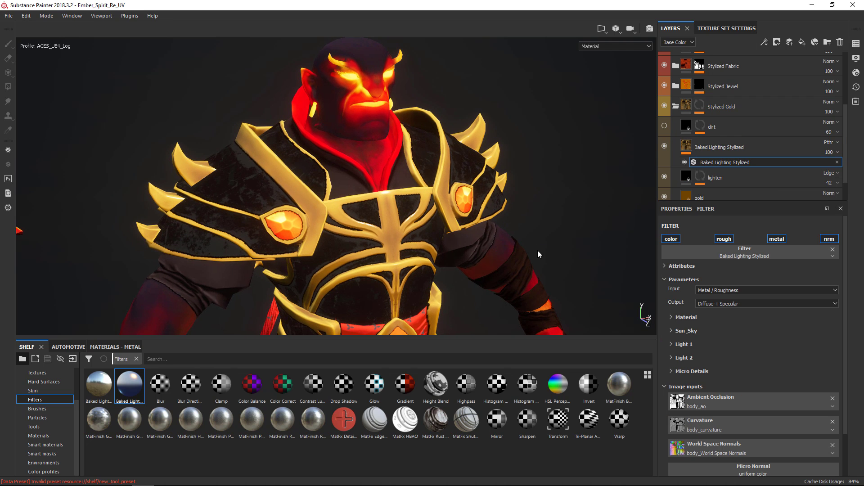
pyautogui.keyDown('alt'); pyautogui.moveTo(537, 250); pyautogui.dragTo(531, 237, button='middle'); pyautogui.keyUp('alt')
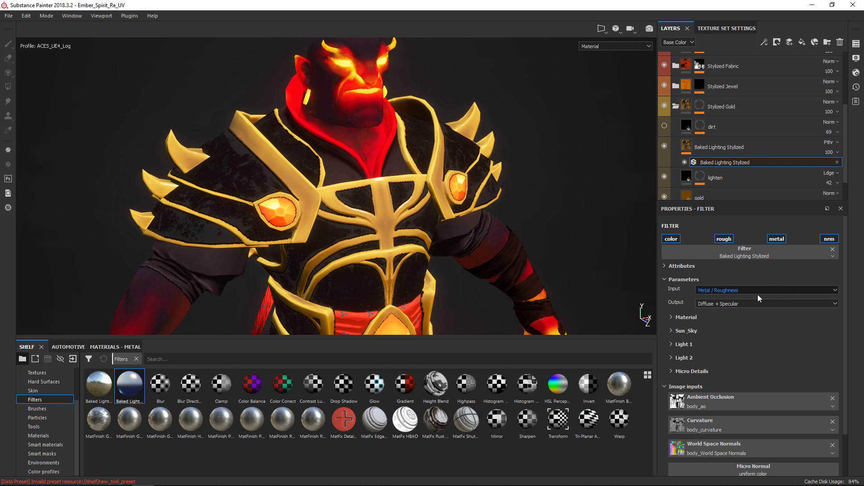
# Examine the Input options of the new Baked Lighting Stylized filter and the material channels of the gold fill layer
pyautogui.click(711, 291)
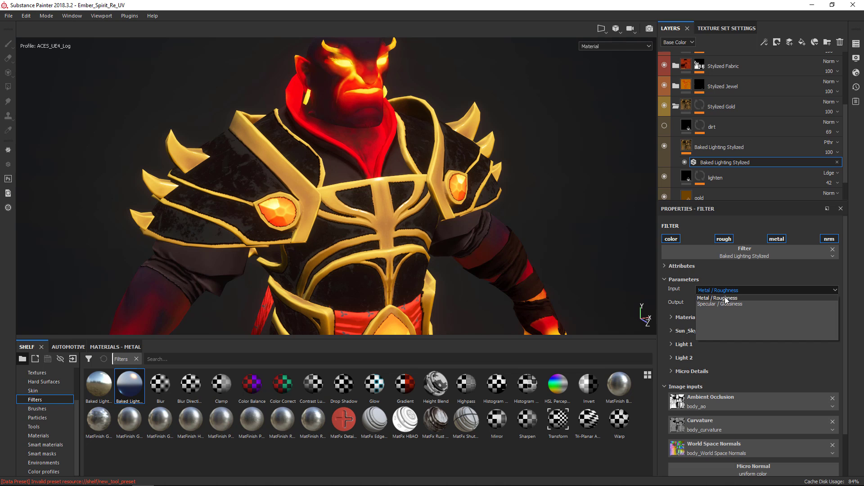
pyautogui.click(691, 298)
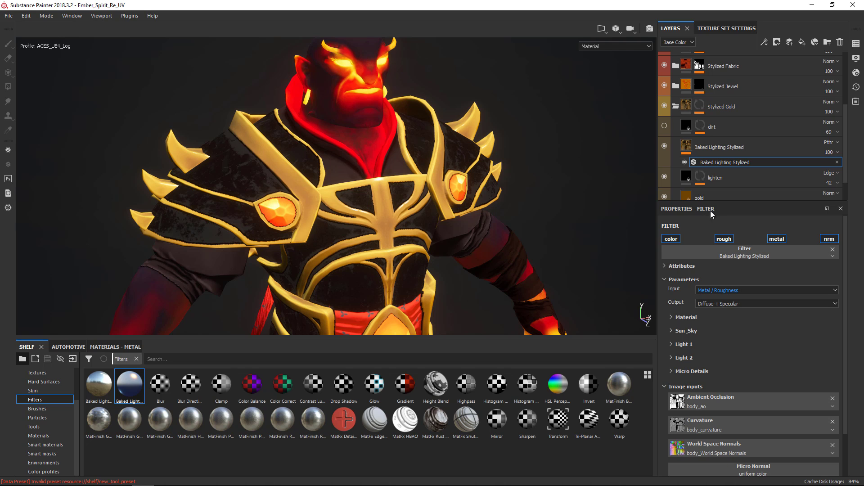
pyautogui.scroll(-1, 716, 180)
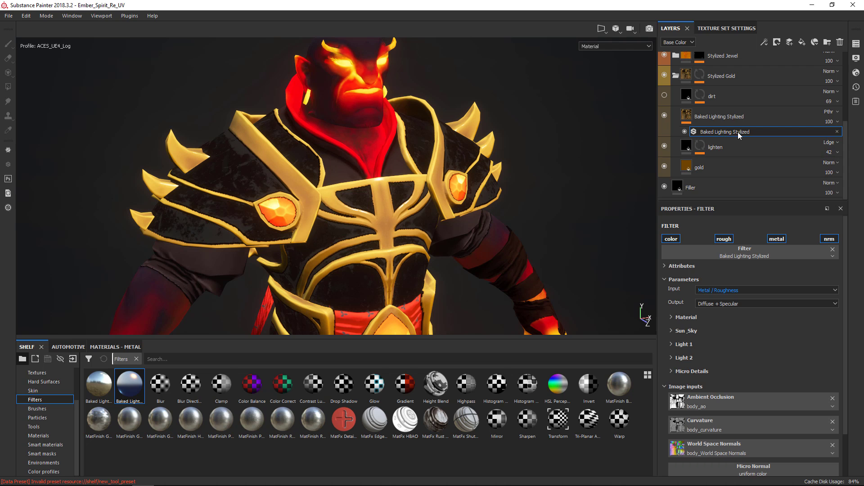
pyautogui.click(689, 165)
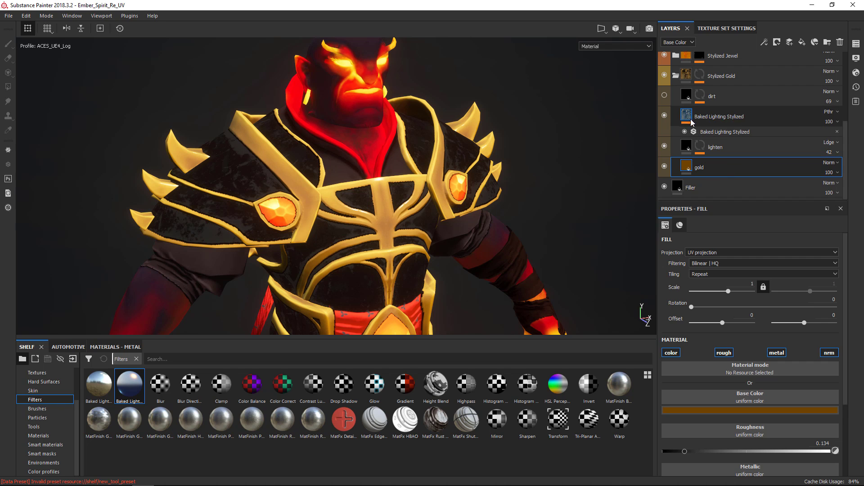
pyautogui.click(713, 130)
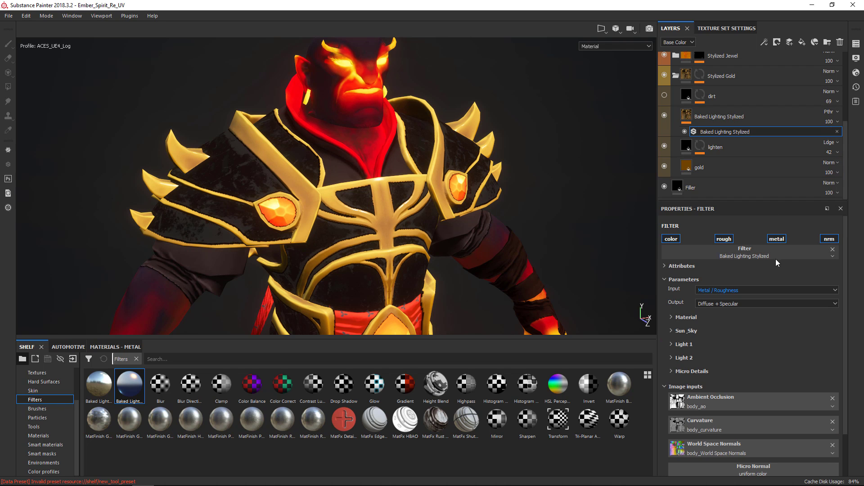
pyautogui.click(714, 292)
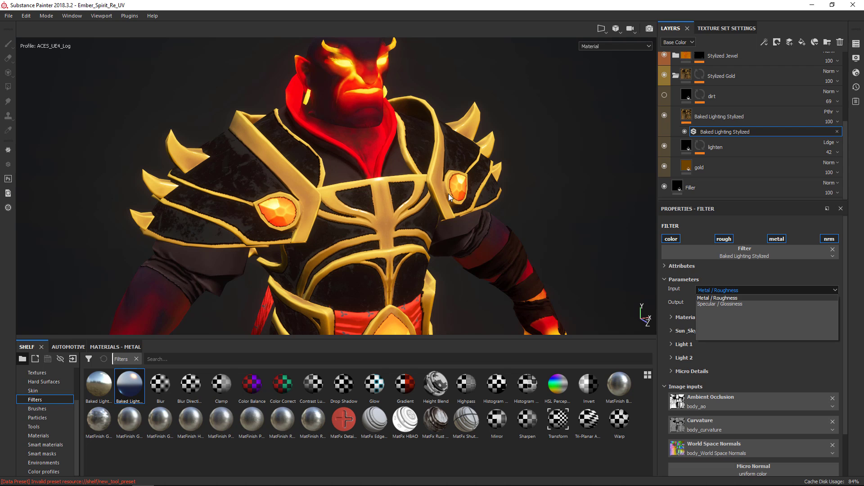
pyautogui.click(718, 279)
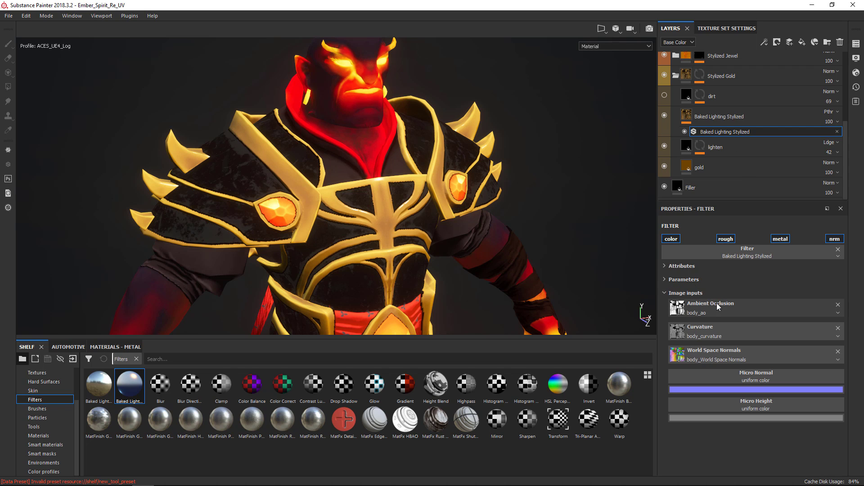
# Set the output of the Baked Lighting Stylized filter to Diffuse only
pyautogui.click(695, 279)
pyautogui.click(695, 279)
pyautogui.click(695, 279)
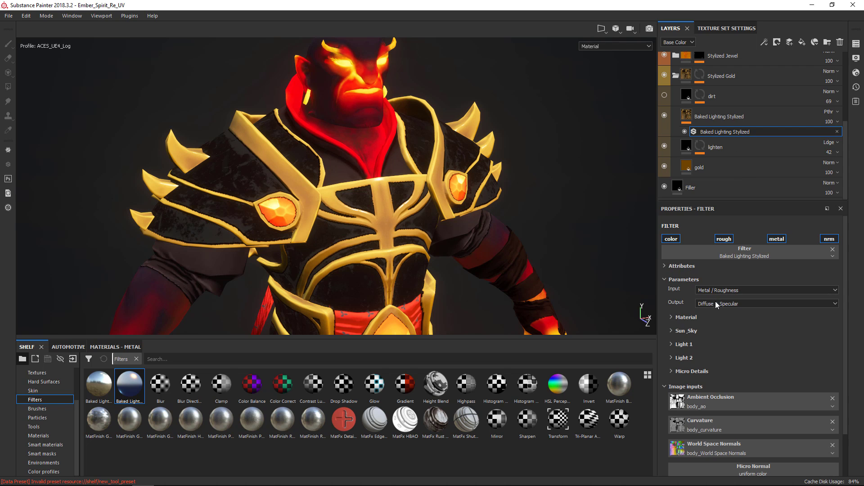
pyautogui.click(715, 303)
pyautogui.click(720, 317)
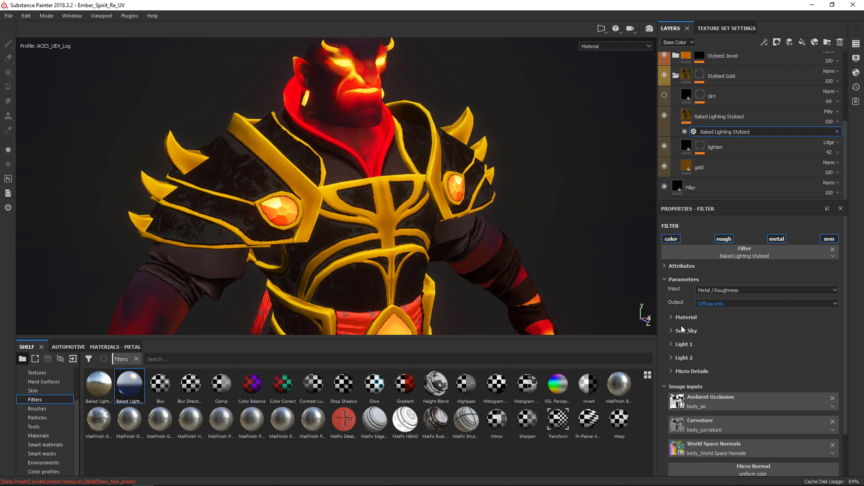
# Adjust the filter's sun to intensity 4.8, horizontal angle 299 and vertical angle 250
pyautogui.click(684, 330)
pyautogui.scroll(-2, 742, 315)
pyautogui.click(756, 310)
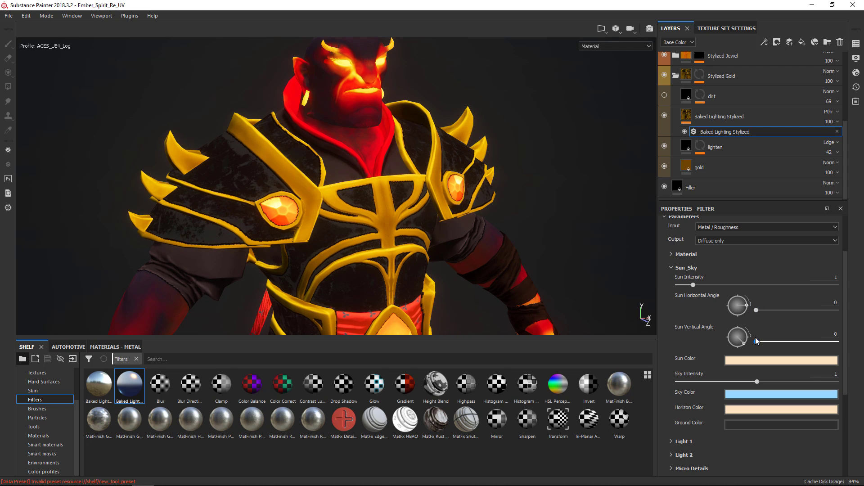
pyautogui.moveTo(757, 341); pyautogui.dragTo(767, 342)
pyautogui.moveTo(758, 311); pyautogui.dragTo(772, 342)
pyautogui.moveTo(694, 285); pyautogui.dragTo(750, 286)
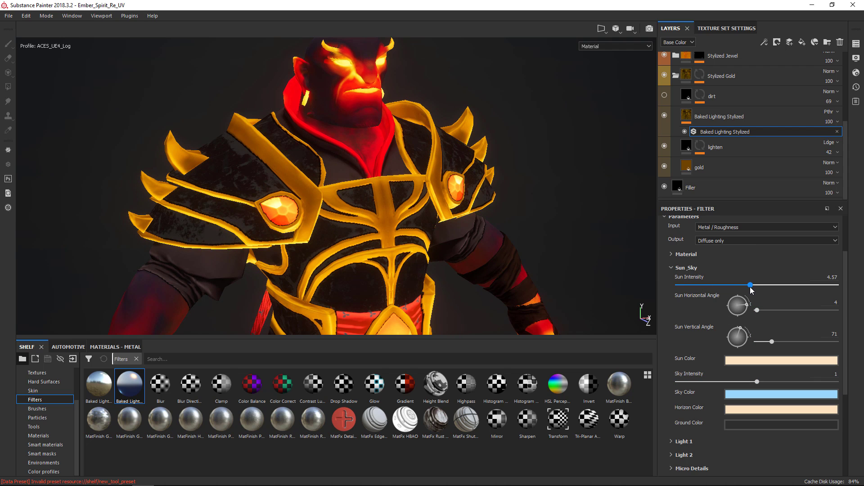
pyautogui.moveTo(775, 314); pyautogui.dragTo(842, 312)
pyautogui.moveTo(773, 344); pyautogui.dragTo(812, 344)
pyautogui.moveTo(825, 311)
pyautogui.mouseDown()
pyautogui.moveTo(811, 311)
pyautogui.moveTo(824, 310)
pyautogui.mouseUp()
pyautogui.keyDown('alt'); pyautogui.moveTo(319, 202); pyautogui.dragTo(378, 226); pyautogui.keyUp('alt')
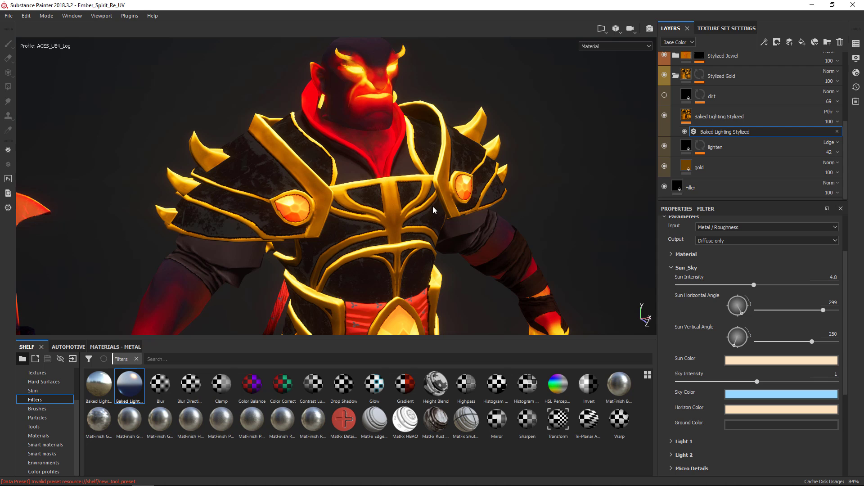
# Expand the filter's Light 1 parameters and change the light color to pure red
pyautogui.scroll(-2, 709, 283)
pyautogui.click(684, 379)
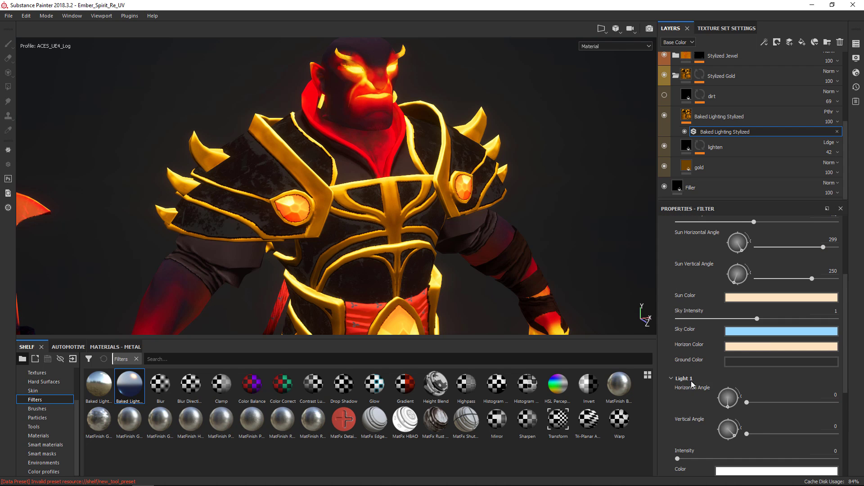
pyautogui.scroll(-2, 756, 381)
pyautogui.click(731, 409)
pyautogui.moveTo(796, 343); pyautogui.dragTo(862, 283)
pyautogui.click(862, 283)
# Set Light 1 to intensity 0.97, horizontal angle 298 and vertical angle 36
pyautogui.moveTo(747, 341); pyautogui.dragTo(747, 341)
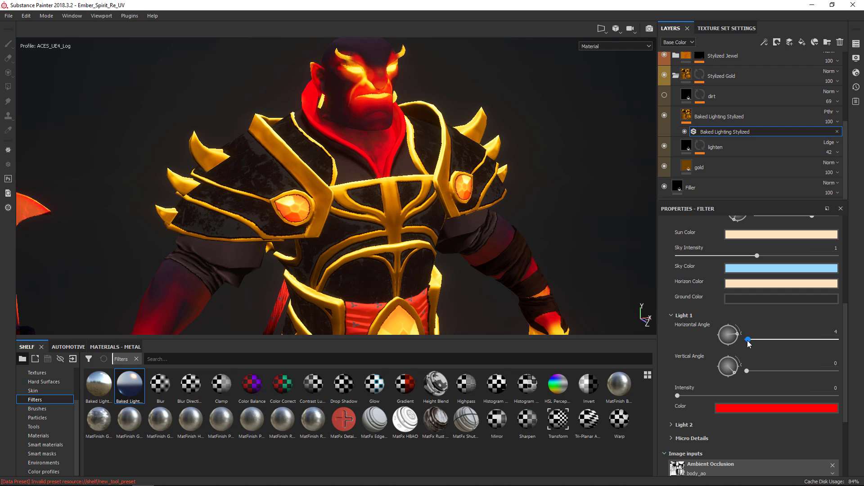
pyautogui.moveTo(677, 396); pyautogui.dragTo(751, 396)
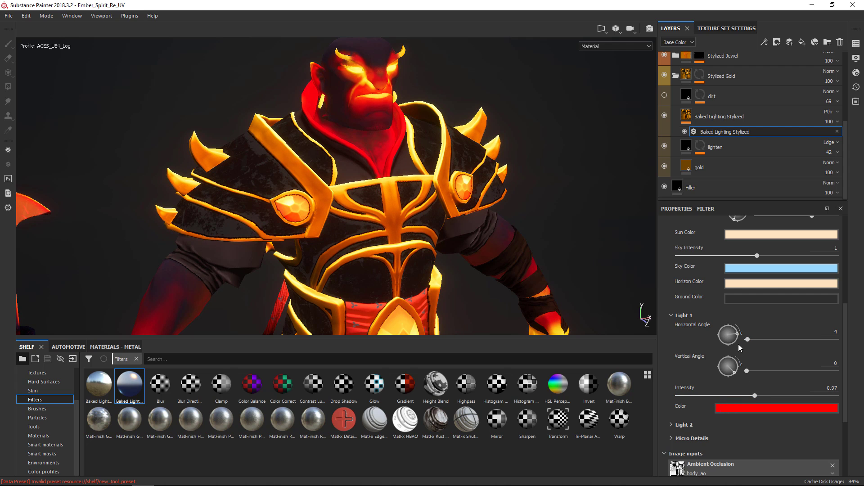
pyautogui.moveTo(748, 339); pyautogui.dragTo(821, 340)
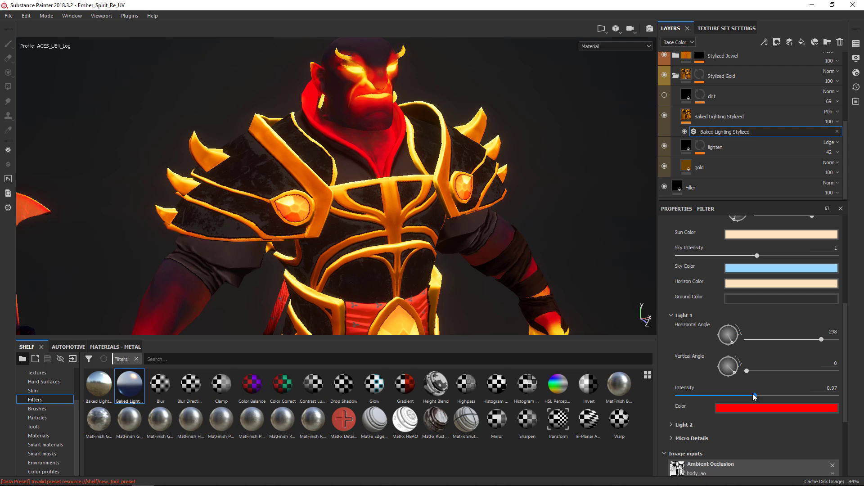
pyautogui.moveTo(747, 372)
pyautogui.mouseDown()
pyautogui.moveTo(780, 372)
pyautogui.moveTo(757, 372)
pyautogui.mouseUp()
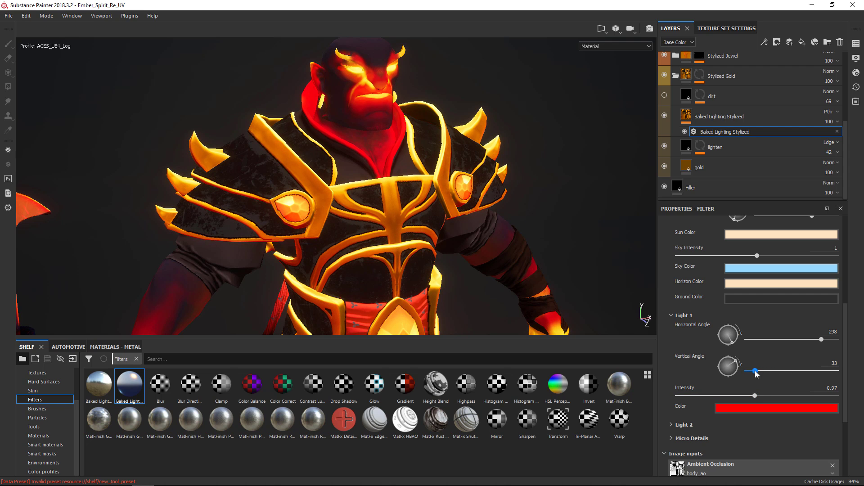
pyautogui.keyDown('alt'); pyautogui.moveTo(479, 112); pyautogui.dragTo(651, 224); pyautogui.keyUp('alt')
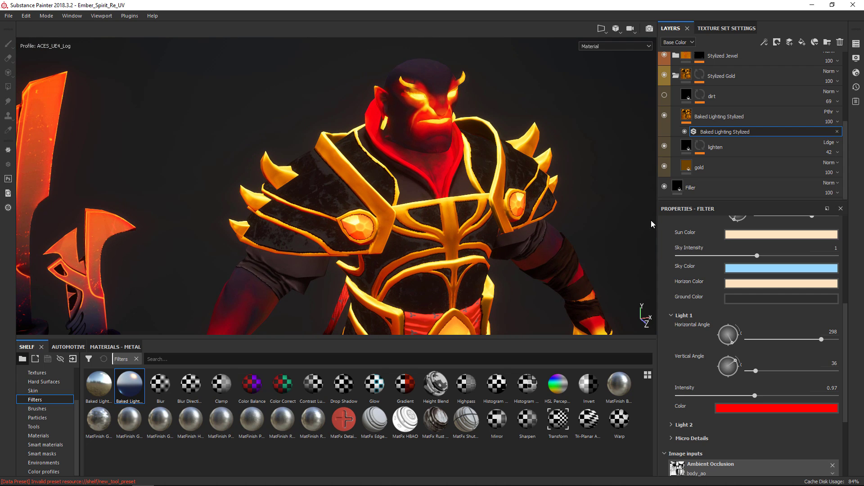
# Switch the layer stack to the Metallic channel and reselect the Baked Lighting Stylized filter to review its active channels
pyautogui.click(685, 119)
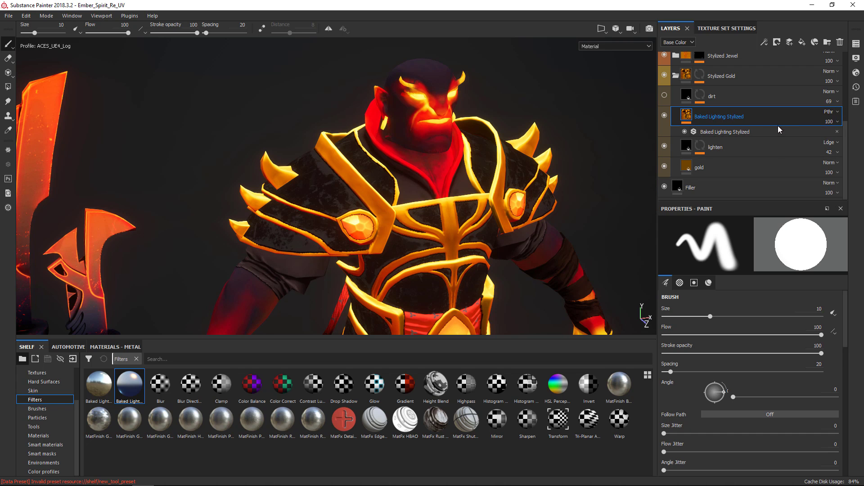
pyautogui.click(680, 43)
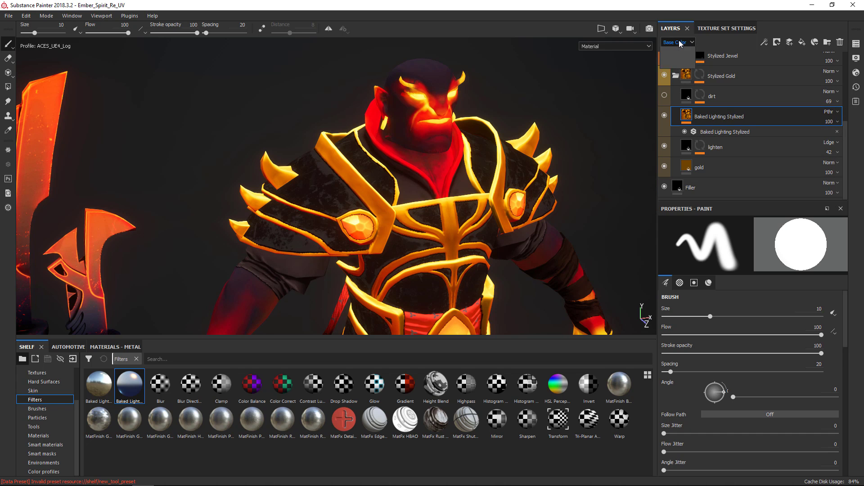
pyautogui.click(674, 50)
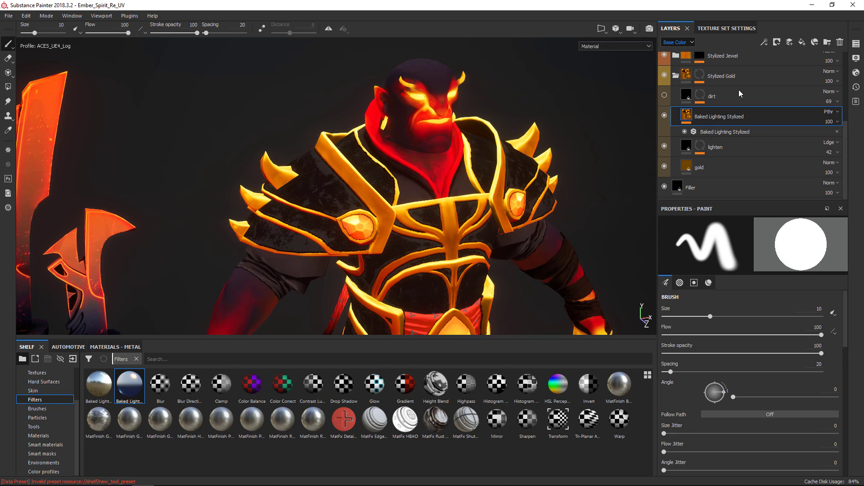
pyautogui.click(734, 133)
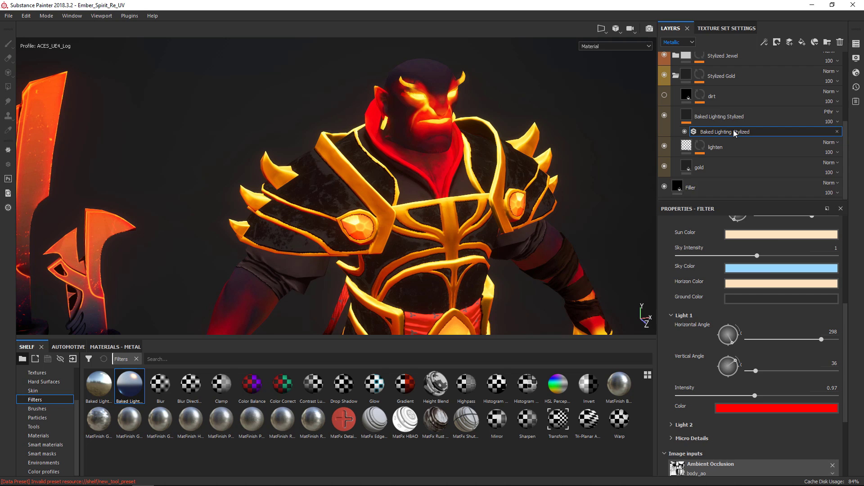
pyautogui.scroll(7, 761, 282)
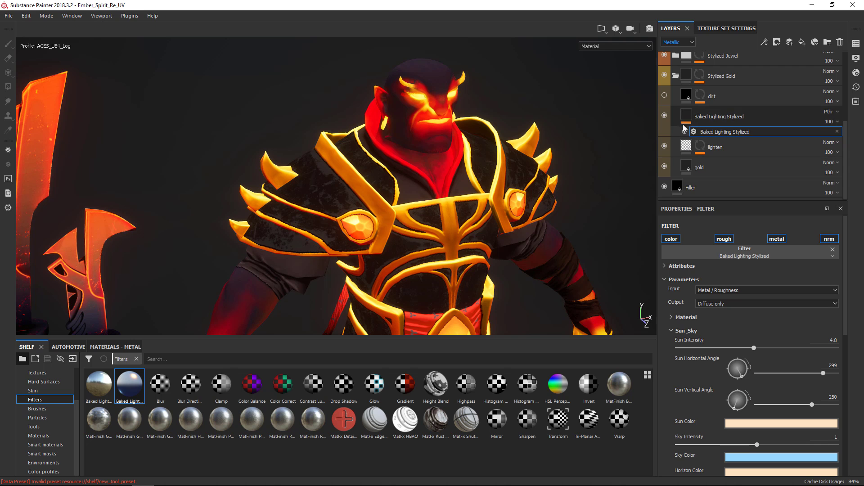
# Make the Stylized Post-Process folder visible again
pyautogui.keyDown('alt'); pyautogui.moveTo(504, 250); pyautogui.dragTo(519, 235); pyautogui.keyUp('alt')
pyautogui.keyDown('alt'); pyautogui.moveTo(518, 235); pyautogui.dragTo(535, 226, button='right'); pyautogui.keyUp('alt')
pyautogui.scroll(5, 743, 159)
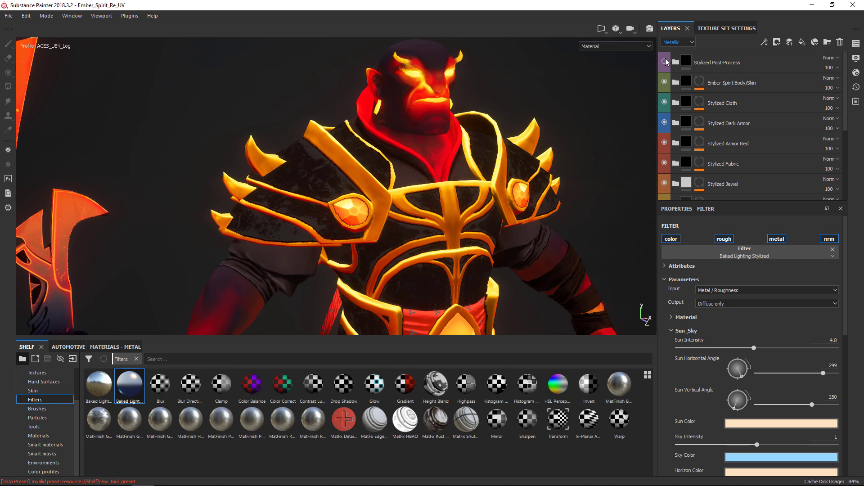
pyautogui.click(664, 62)
pyautogui.keyDown('alt'); pyautogui.moveTo(483, 118); pyautogui.dragTo(501, 144, button='right'); pyautogui.keyUp('alt')
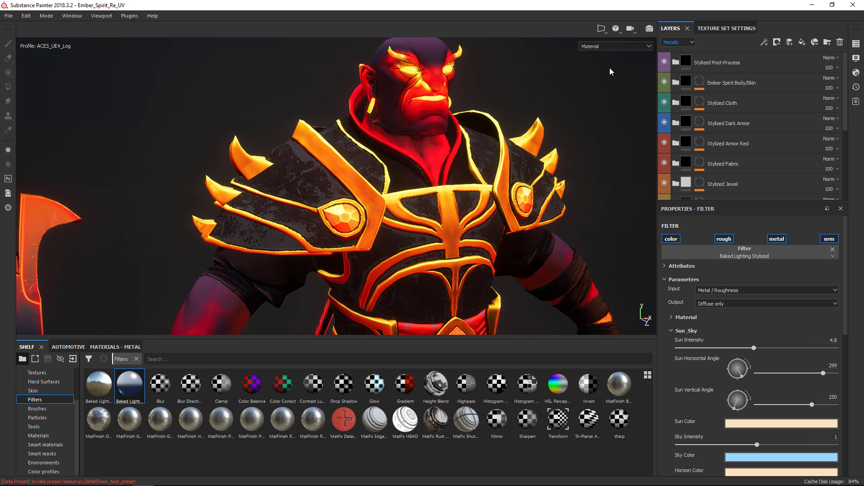
# Expand the Stylized Post-Process folder, select its Light layer and examine the baked lighting on the head and shoulders
pyautogui.click(676, 61)
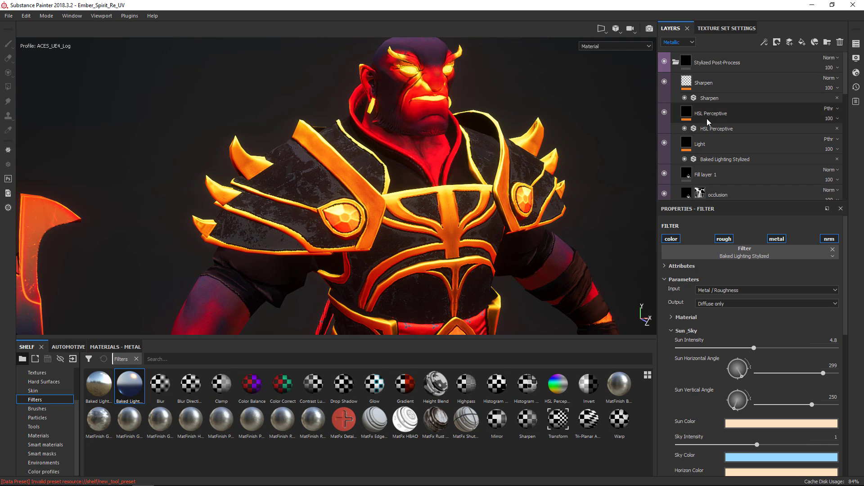
pyautogui.click(728, 139)
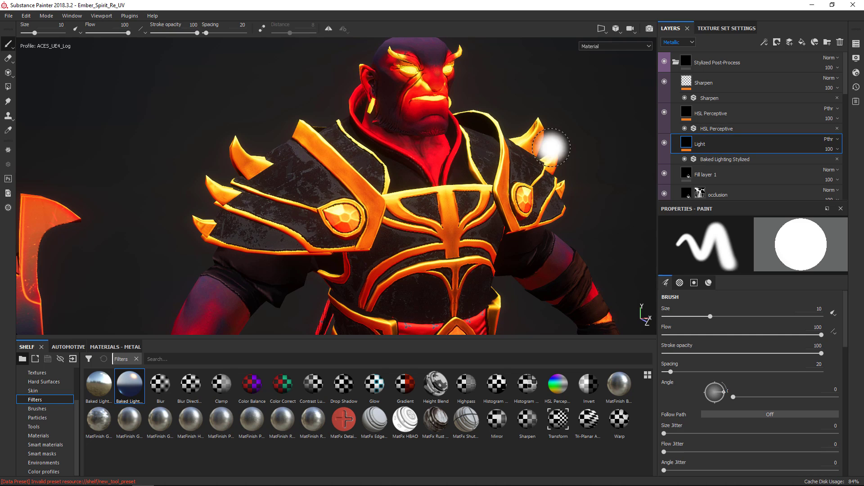
pyautogui.moveTo(554, 150)
pyautogui.keyDown('alt'); pyautogui.mouseDown()
pyautogui.moveTo(490, 148)
pyautogui.moveTo(494, 187)
pyautogui.mouseUp(); pyautogui.keyUp('alt')
pyautogui.keyDown('alt'); pyautogui.moveTo(494, 188); pyautogui.dragTo(506, 213, button='middle'); pyautogui.keyUp('alt')
pyautogui.keyDown('alt'); pyautogui.moveTo(506, 213); pyautogui.dragTo(546, 228); pyautogui.keyUp('alt')
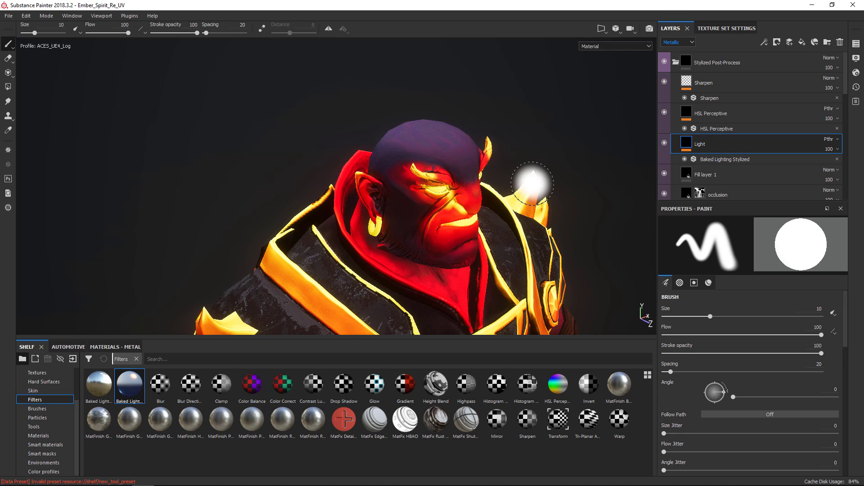
pyautogui.keyDown('alt'); pyautogui.moveTo(500, 210); pyautogui.dragTo(464, 199); pyautogui.keyUp('alt')
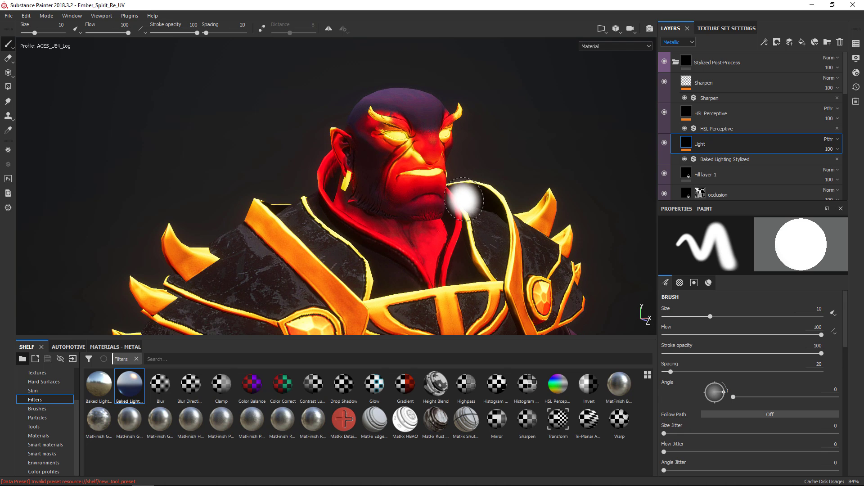
# Replace the HSL Perceptive layer with a fresh HSL Perceptive filter above Light, with saturation 0.66 and lightness 0.45
pyautogui.keyDown('alt'); pyautogui.moveTo(533, 219); pyautogui.dragTo(523, 221); pyautogui.keyUp('alt')
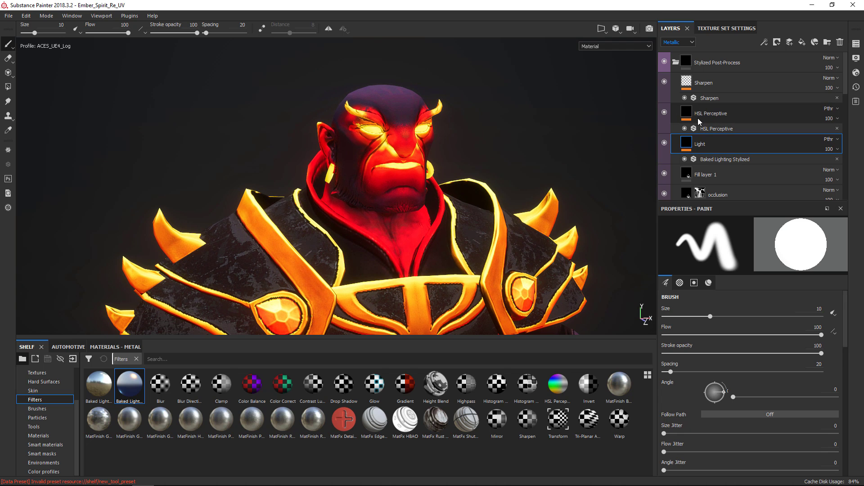
pyautogui.click(729, 118)
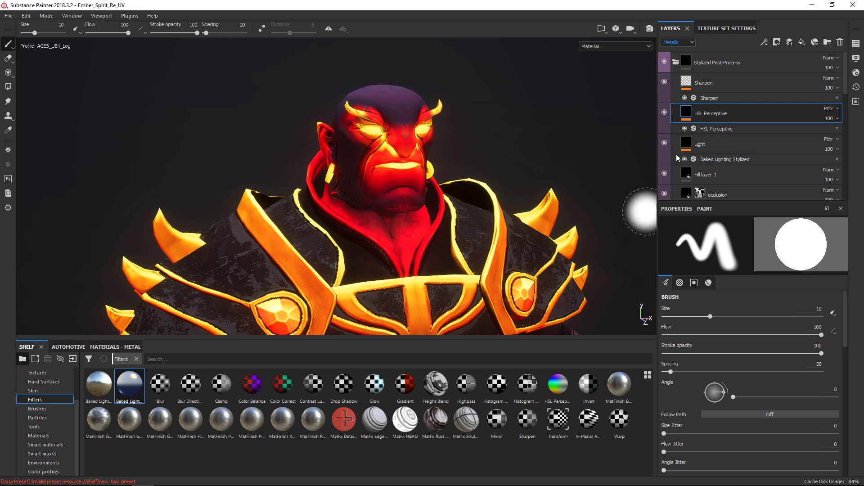
pyautogui.click(841, 41)
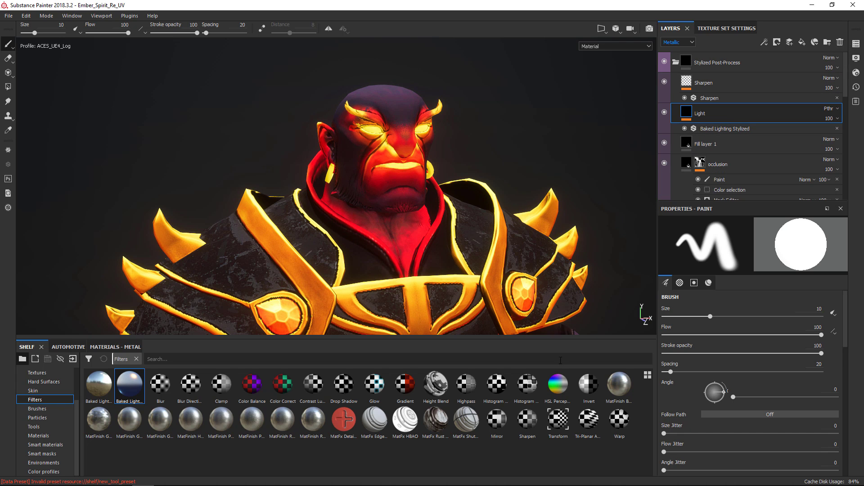
pyautogui.moveTo(557, 384); pyautogui.dragTo(726, 106)
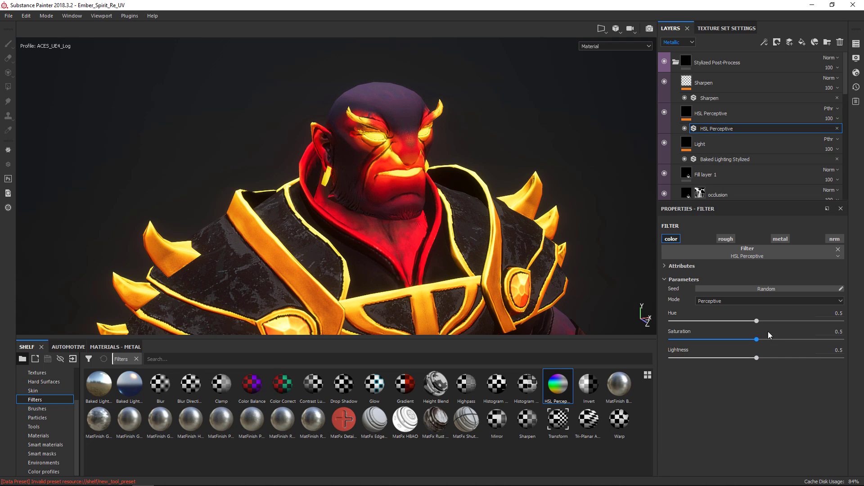
pyautogui.moveTo(758, 340); pyautogui.dragTo(748, 365)
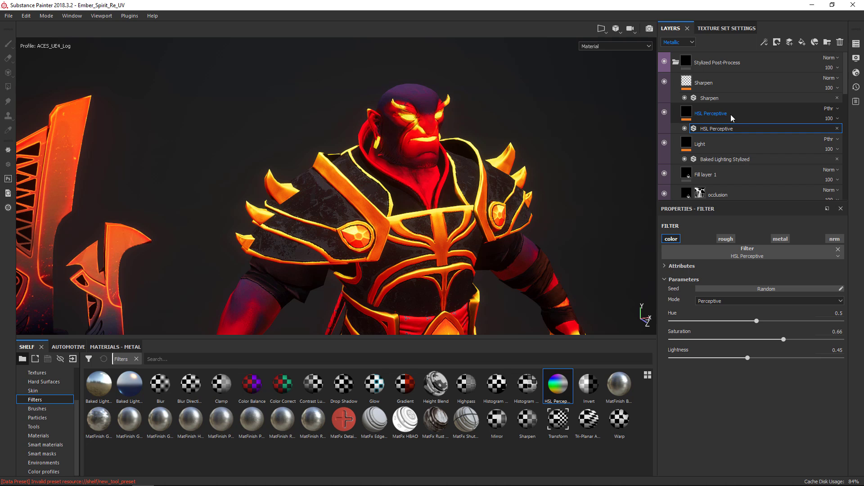
# Hide and show the HSL Perceptive layer to compare the character's colours with and without the adjustment
pyautogui.click(742, 108)
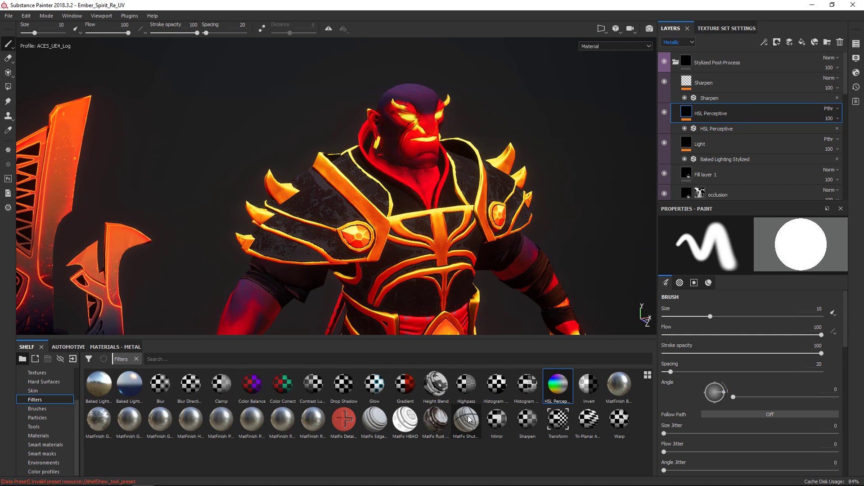
pyautogui.click(664, 112)
pyautogui.click(668, 84)
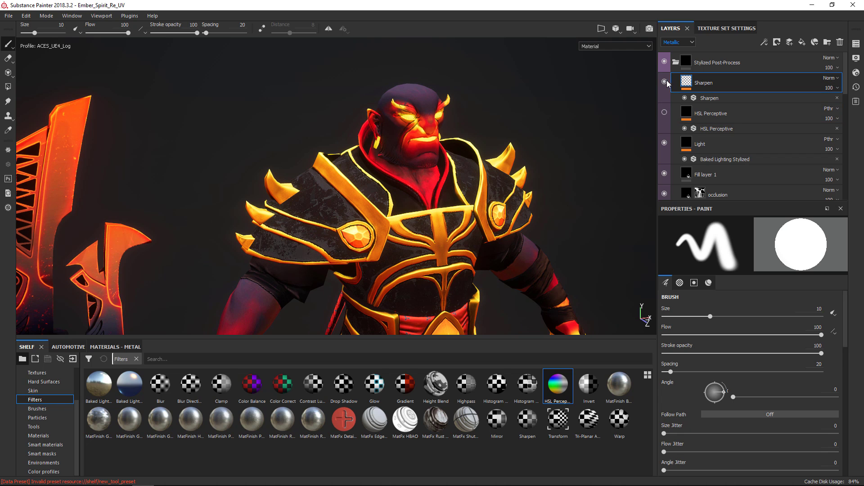
pyautogui.click(665, 113)
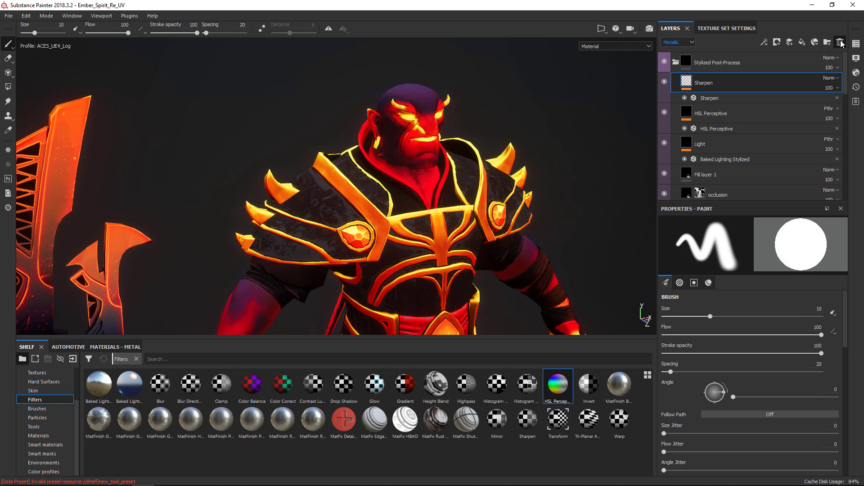
# Replace the Sharpen layer with a fresh Sharpen filter above HSL Perceptive and set its sharpen intensity to 0.7
pyautogui.click(840, 42)
pyautogui.moveTo(527, 421); pyautogui.dragTo(739, 82)
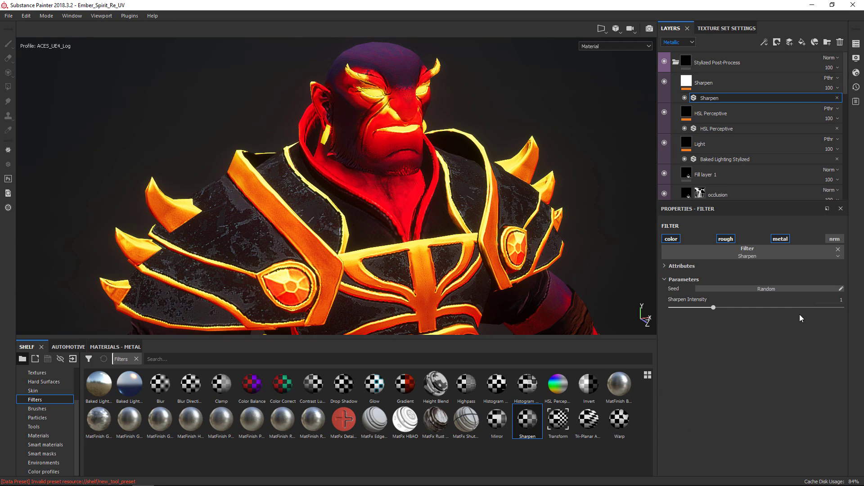
pyautogui.moveTo(712, 305)
pyautogui.mouseDown()
pyautogui.moveTo(721, 308)
pyautogui.moveTo(701, 311)
pyautogui.mouseUp()
# Toggle the Sharpen layer's visibility to compare its effect, and examine the full character and swords from the front
pyautogui.click(664, 81)
pyautogui.click(658, 84)
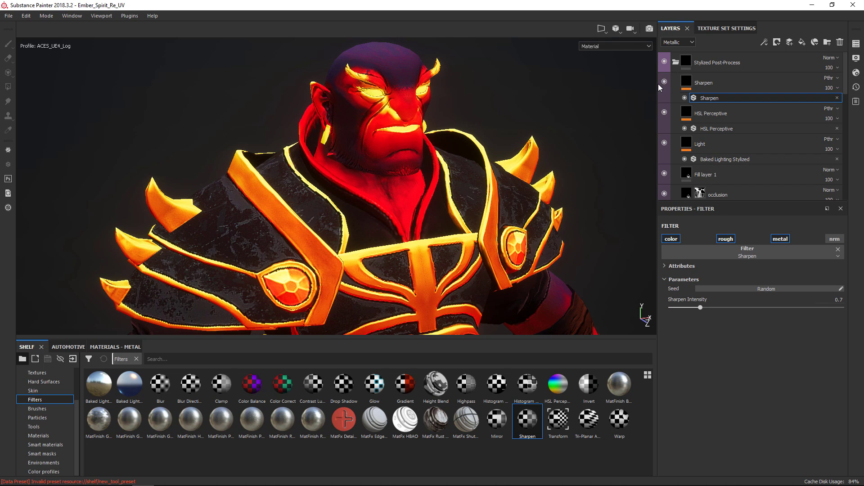
pyautogui.click(658, 84)
pyautogui.click(658, 84)
pyautogui.scroll(-5, 515, 246)
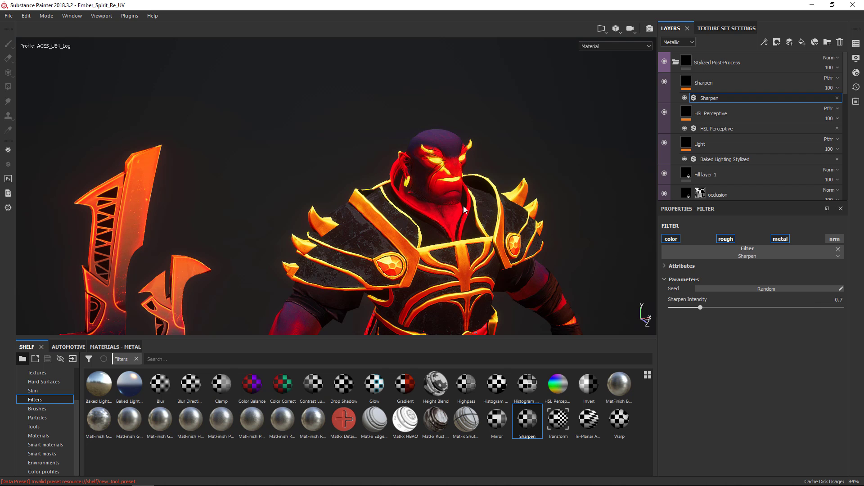
pyautogui.scroll(-2, 471, 94)
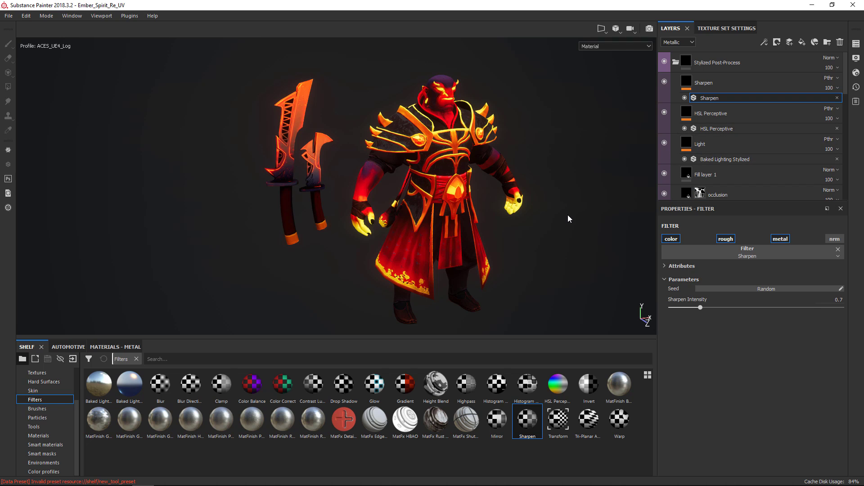
pyautogui.keyDown('alt'); pyautogui.moveTo(576, 216); pyautogui.dragTo(444, 218); pyautogui.keyUp('alt')
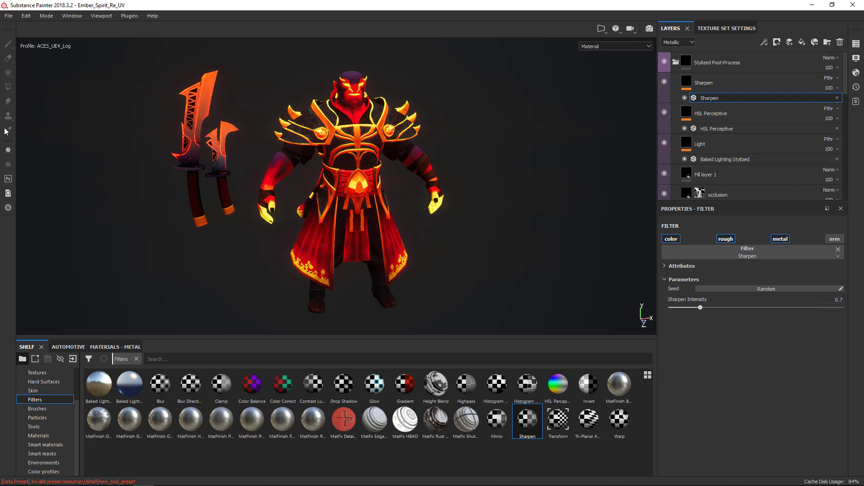
pyautogui.click(40, 427)
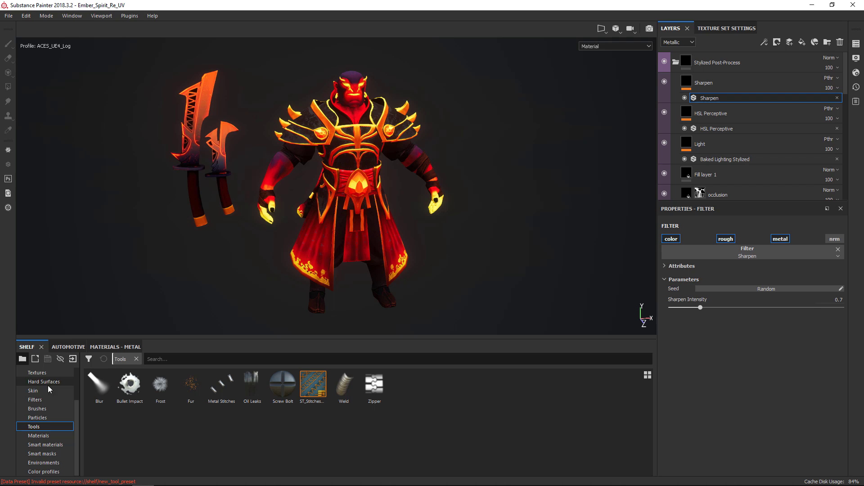
pyautogui.scroll(2, 48, 392)
pyautogui.click(47, 444)
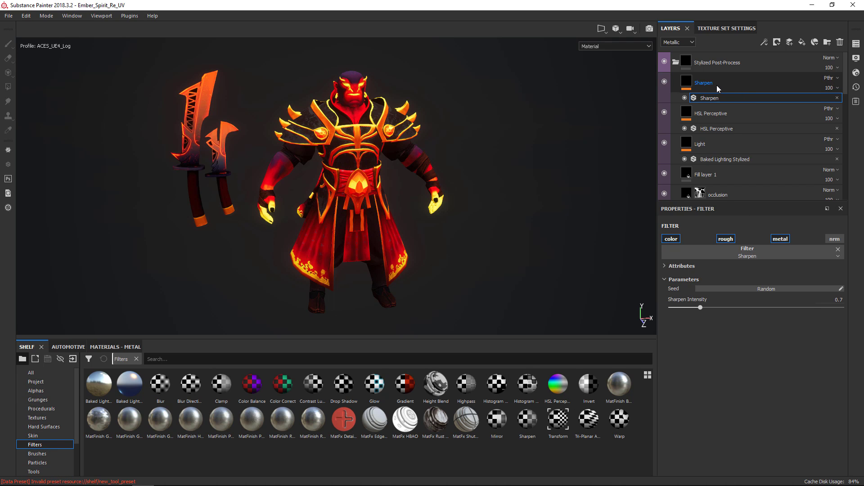
# Try a MatFx Shut Line filter on a new layer above Sharpen, and delete that layer
pyautogui.click(716, 85)
pyautogui.click(790, 42)
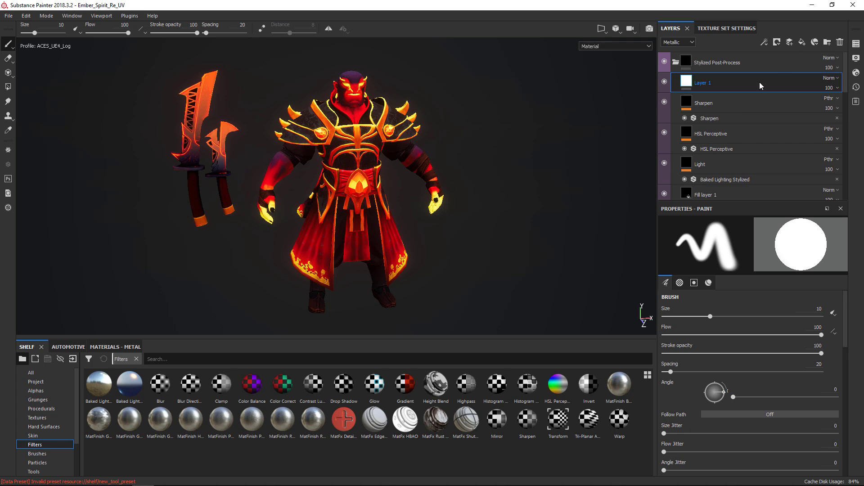
pyautogui.rightClick(724, 85)
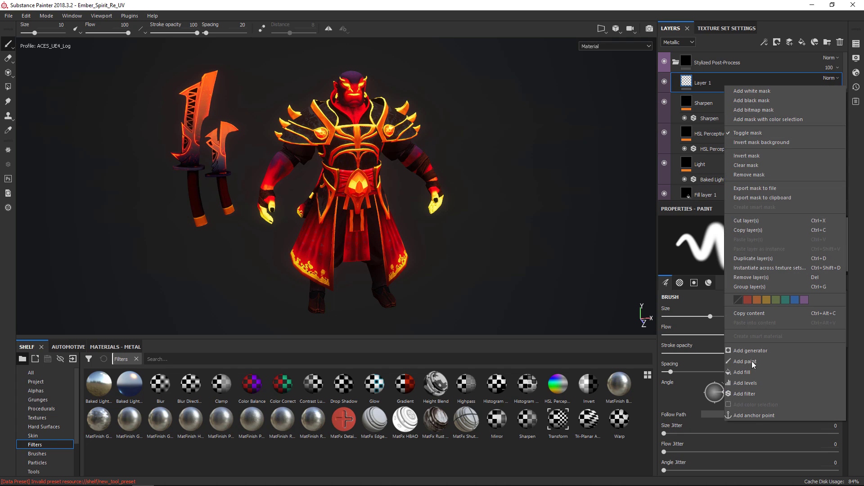
pyautogui.click(752, 394)
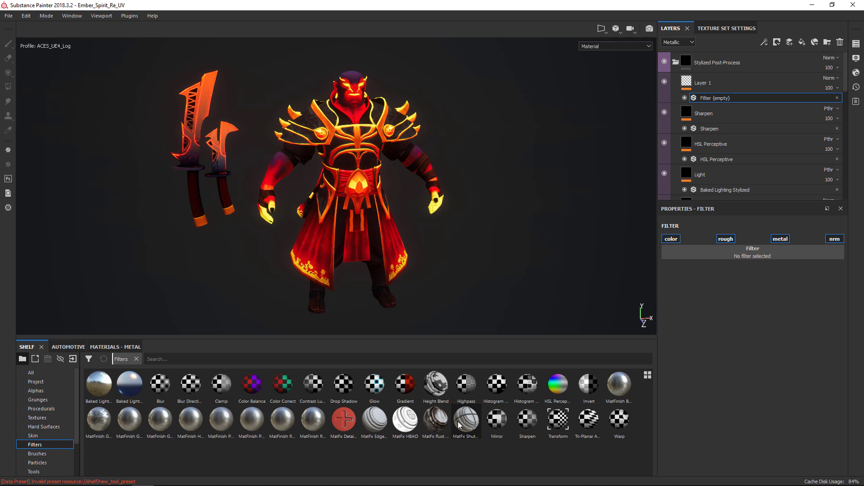
pyautogui.moveTo(459, 421); pyautogui.dragTo(754, 252)
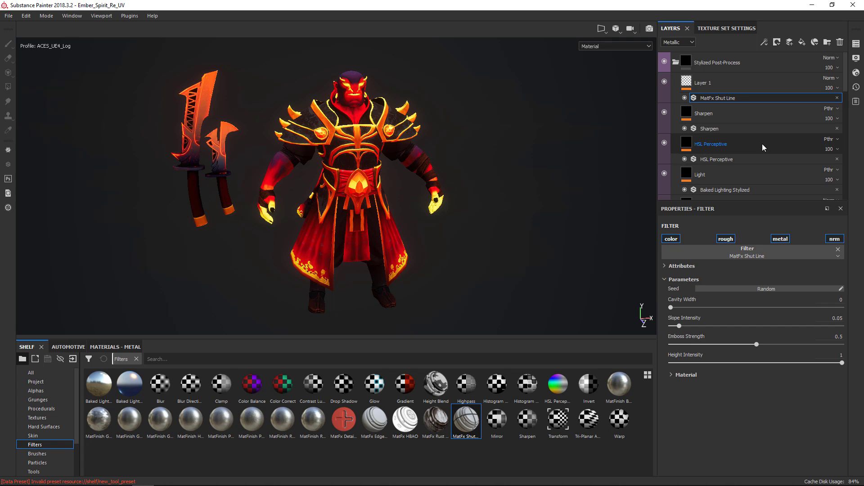
pyautogui.click(835, 80)
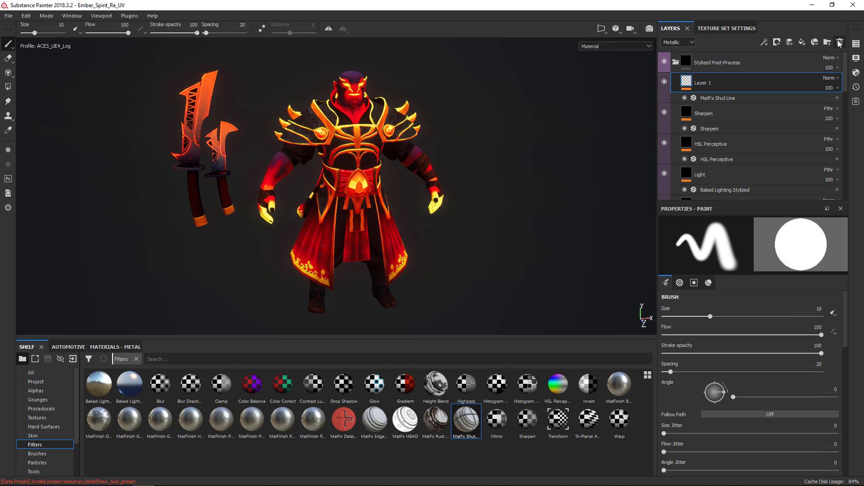
pyautogui.click(840, 43)
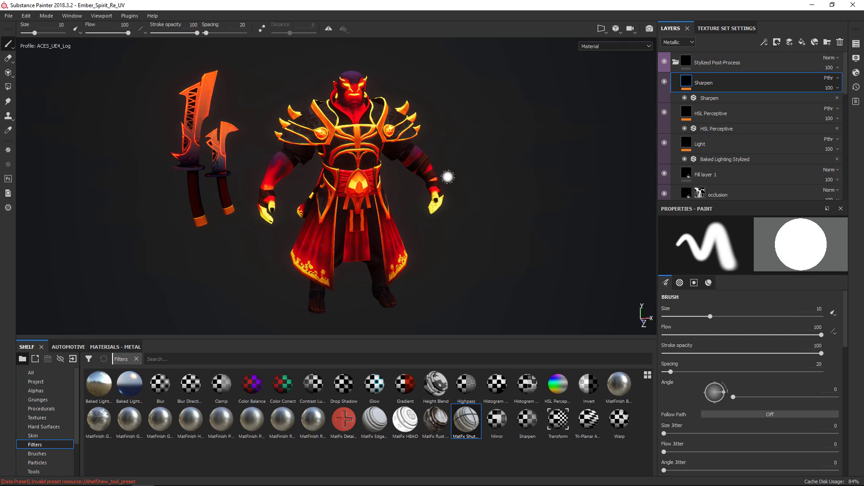